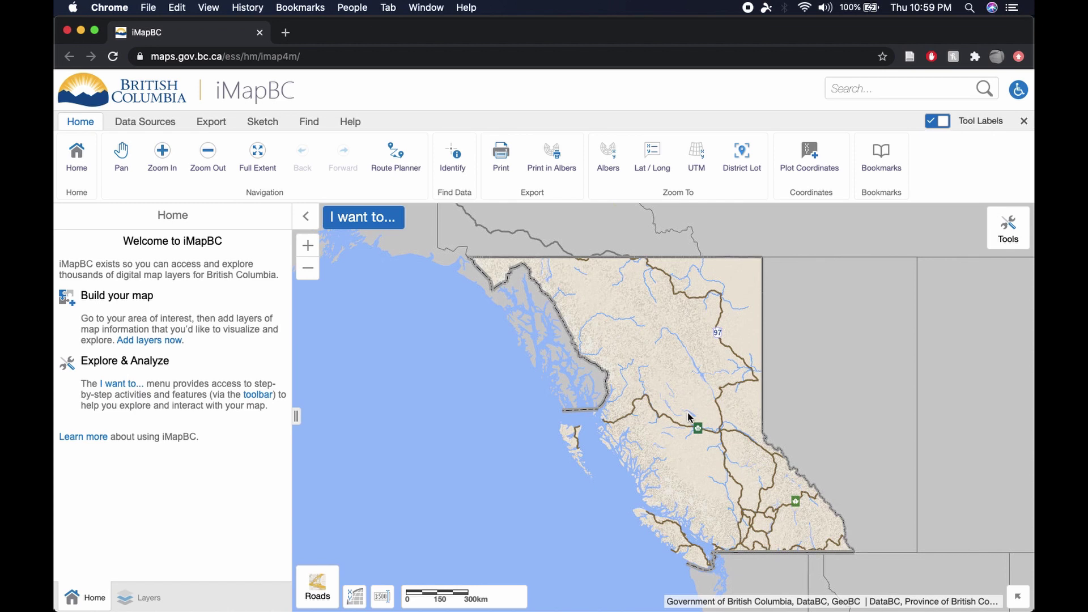
- Collapse the welcome panel, then zoom and pan from the provincial view to Kelowna and Okanagan Lake
{"action": "left_click", "coordinate": [304, 216]}
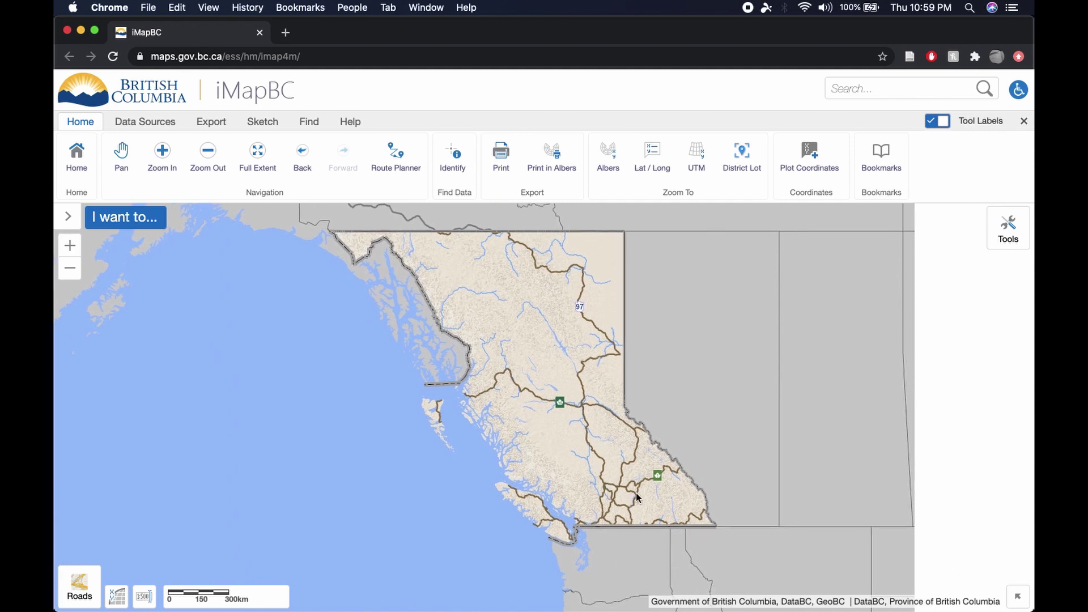
{"action": "scroll", "coordinate": [637, 496], "scroll_direction": "up", "scroll_amount": 2}
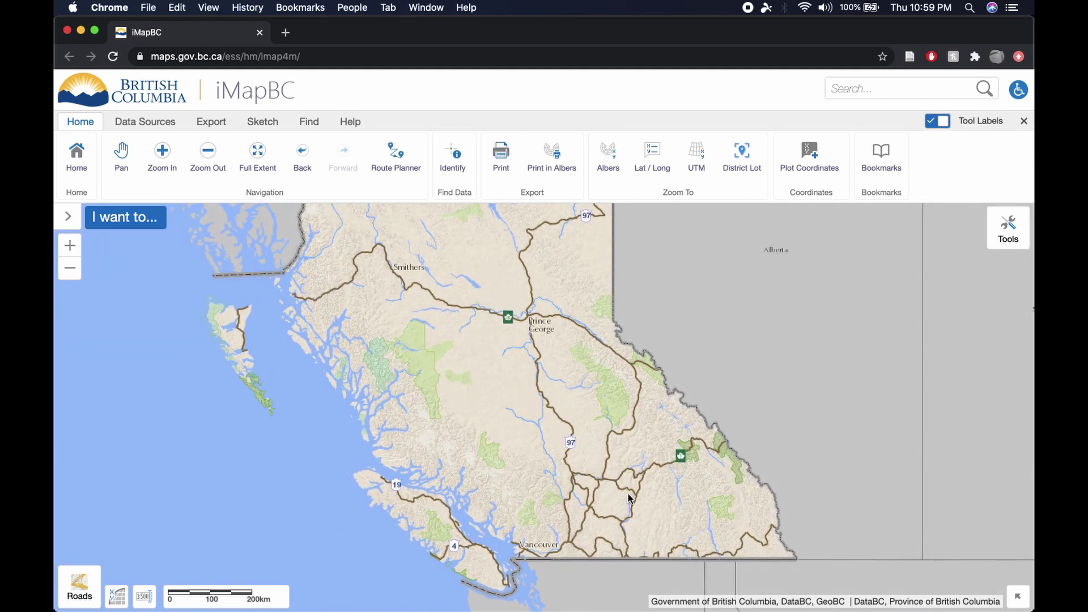
{"action": "scroll", "coordinate": [628, 497], "scroll_direction": "up", "scroll_amount": 2}
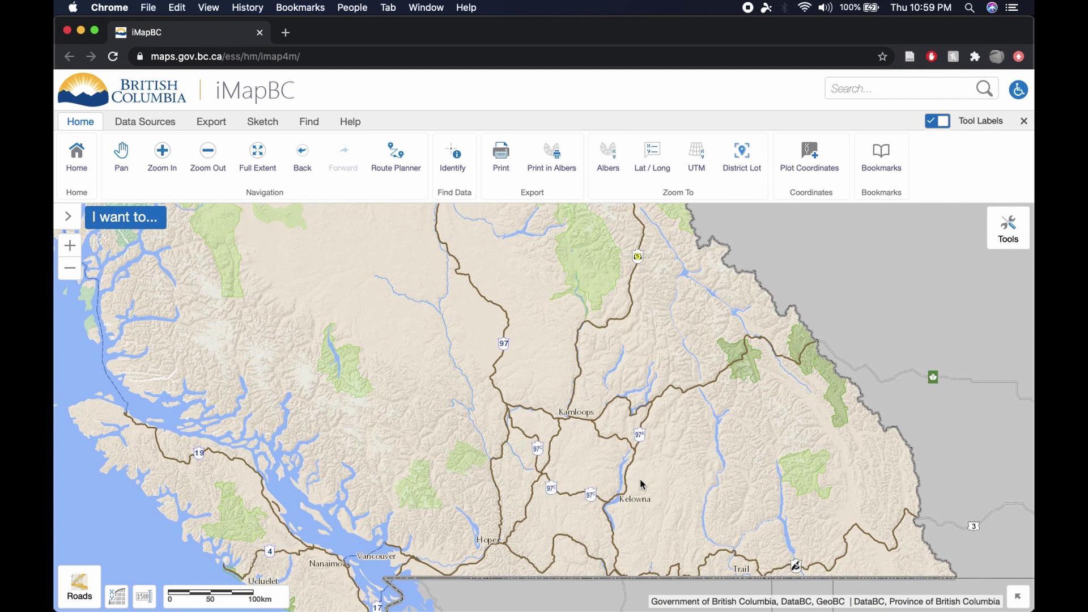
{"action": "scroll", "coordinate": [642, 484], "scroll_direction": "up", "scroll_amount": 3}
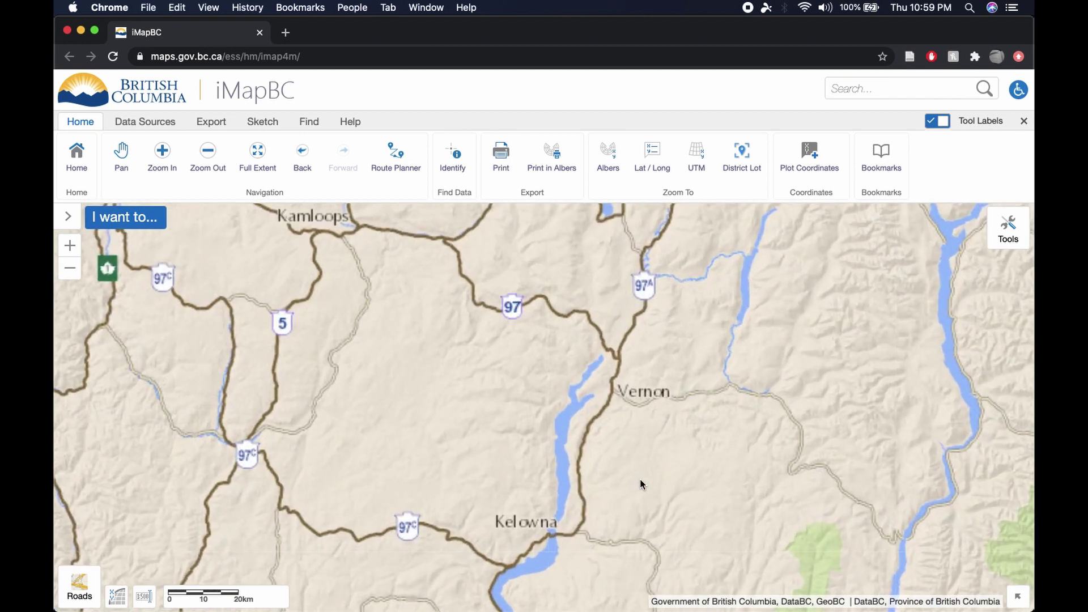
{"action": "scroll", "coordinate": [631, 464], "scroll_direction": "up", "scroll_amount": 2}
{"action": "scroll", "coordinate": [582, 444], "scroll_direction": "up", "scroll_amount": 2}
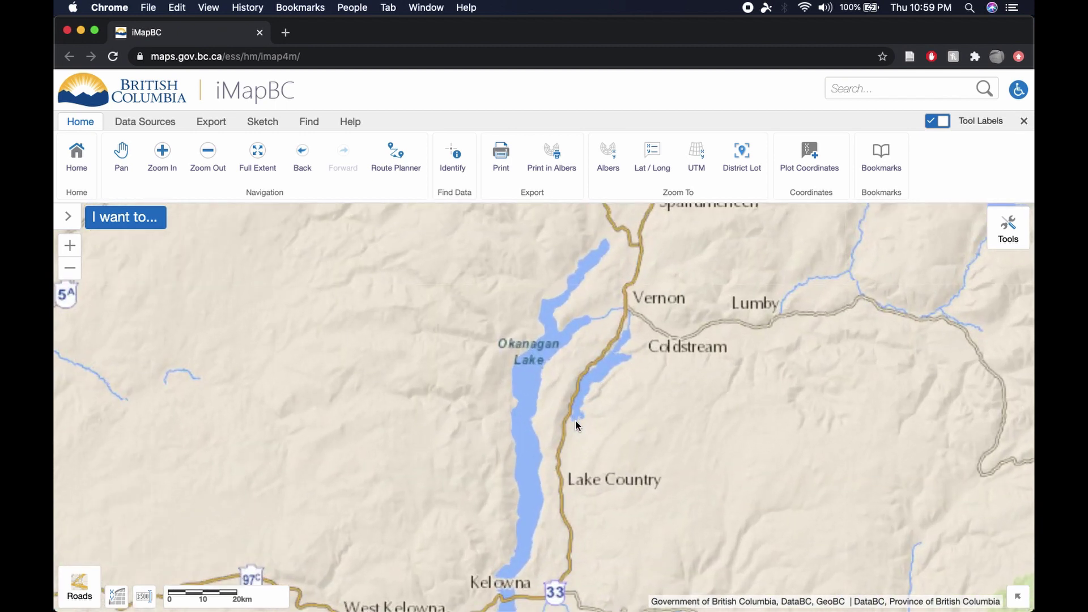
{"action": "left_click_drag", "start_coordinate": [575, 449], "coordinate": [592, 342]}
{"action": "left_click_drag", "start_coordinate": [578, 493], "coordinate": [587, 395]}
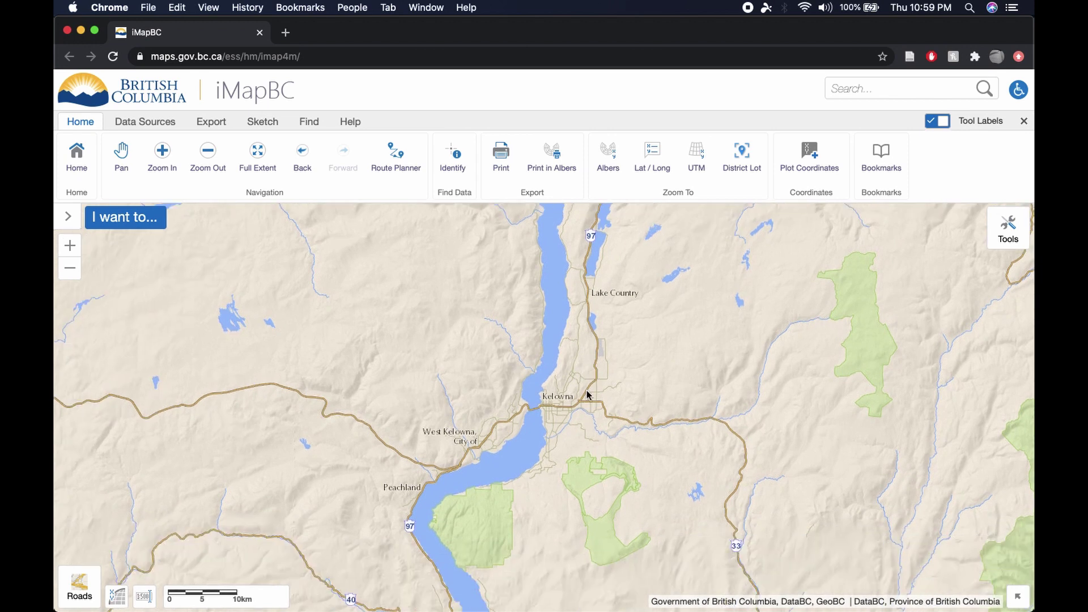
{"action": "scroll", "coordinate": [605, 409], "scroll_direction": "up", "scroll_amount": 1}
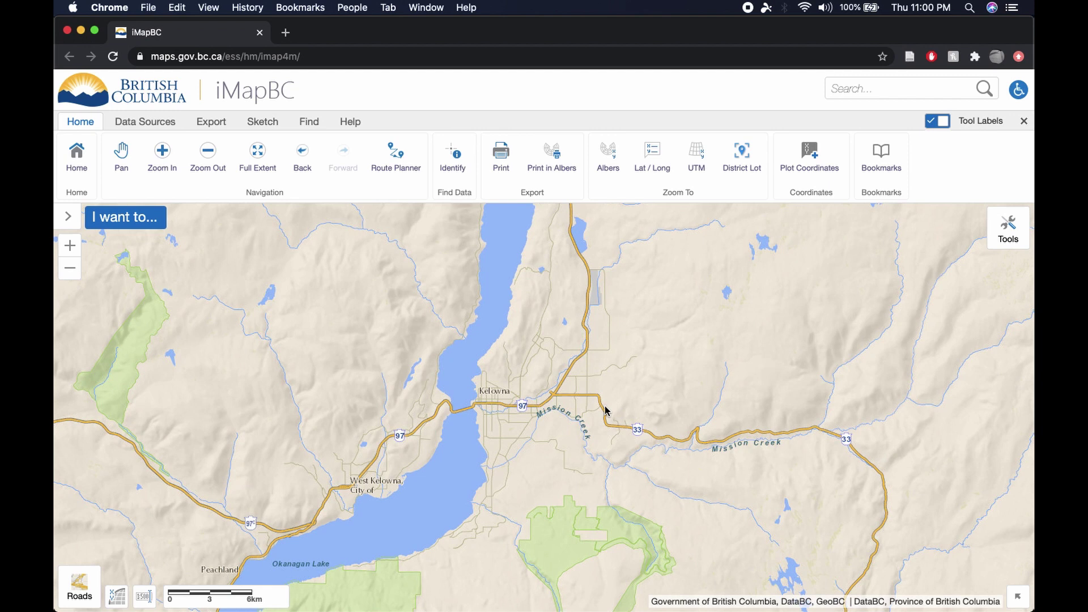
- Recentre on Kelowna, zoom in a step, and pan east along Mission Creek
{"action": "left_click_drag", "start_coordinate": [646, 371], "coordinate": [625, 337]}
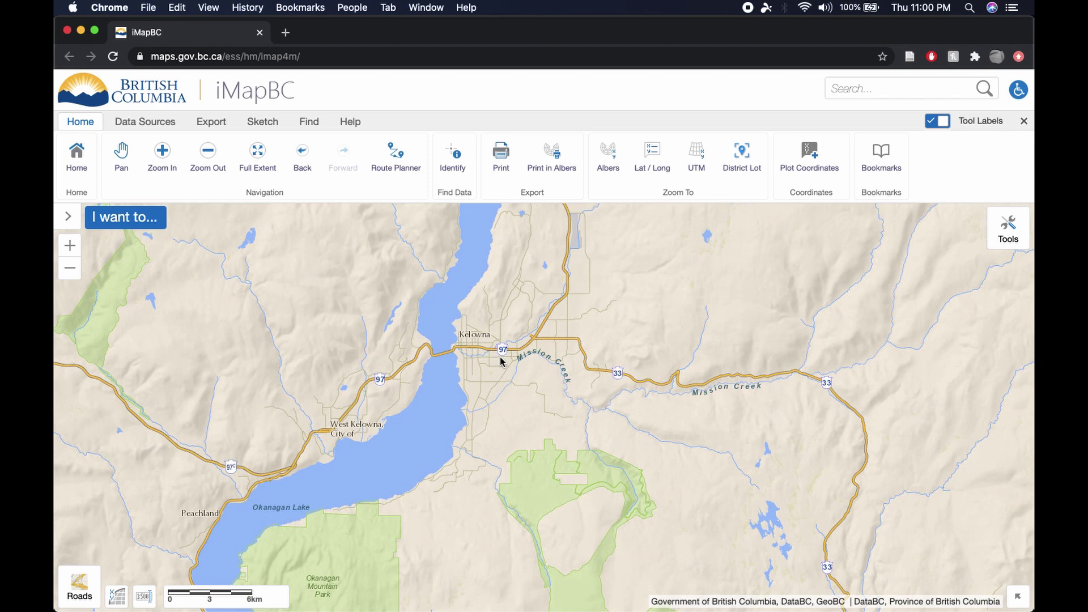
{"action": "left_click_drag", "start_coordinate": [501, 360], "coordinate": [513, 331]}
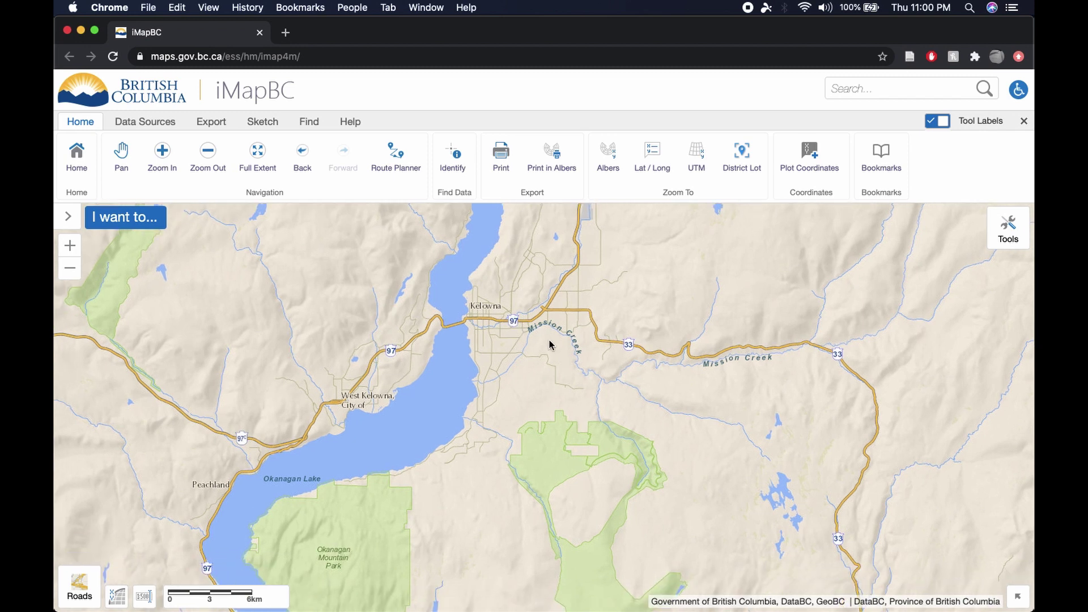
{"action": "scroll", "coordinate": [549, 345], "scroll_direction": "up", "scroll_amount": 1}
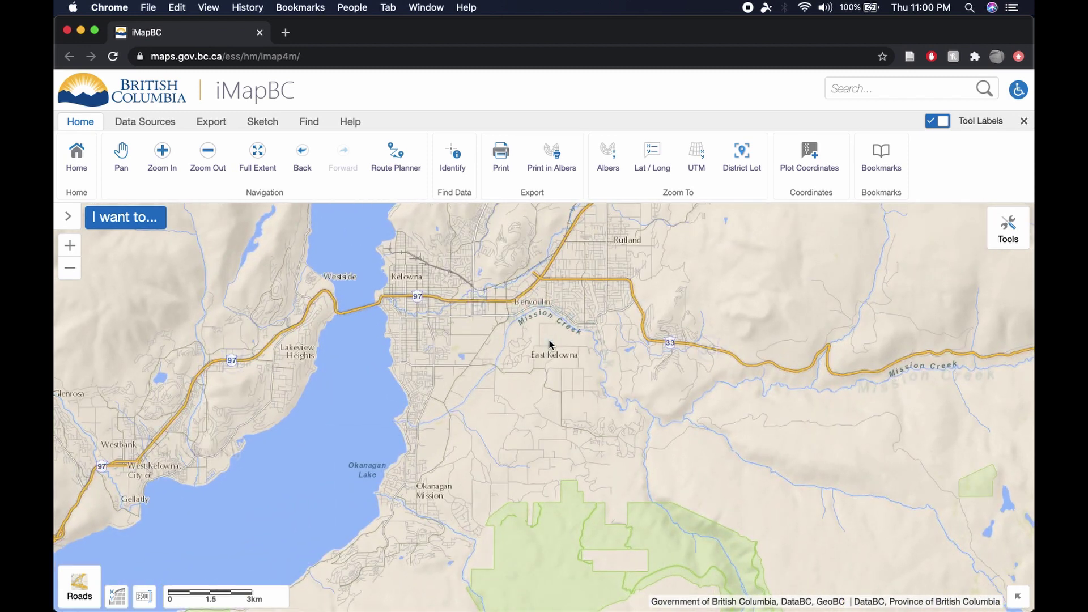
{"action": "left_click_drag", "start_coordinate": [635, 309], "coordinate": [556, 323]}
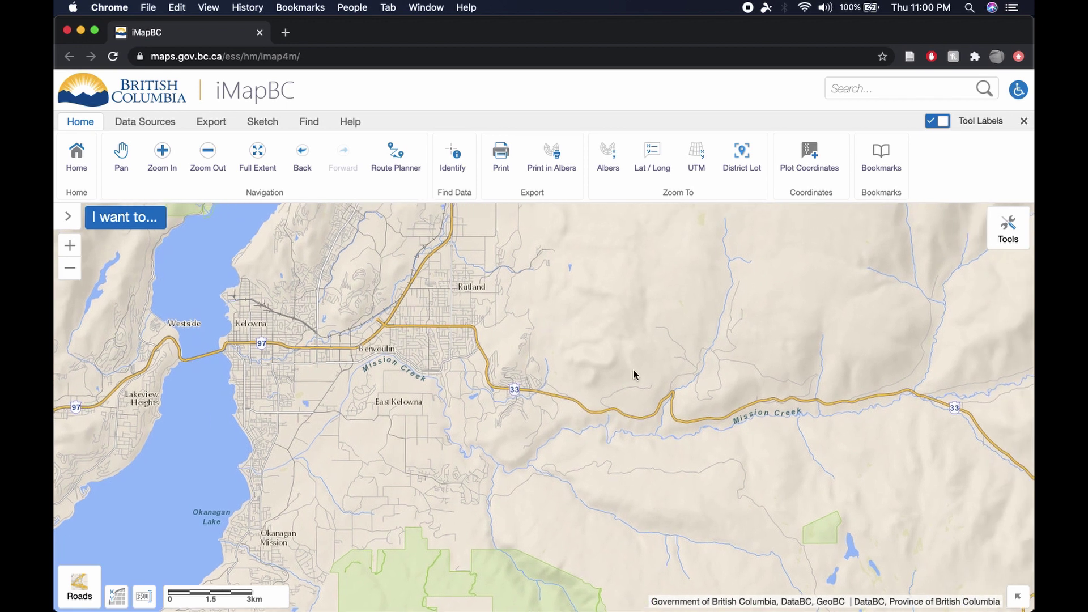
{"action": "left_click_drag", "start_coordinate": [636, 374], "coordinate": [602, 337]}
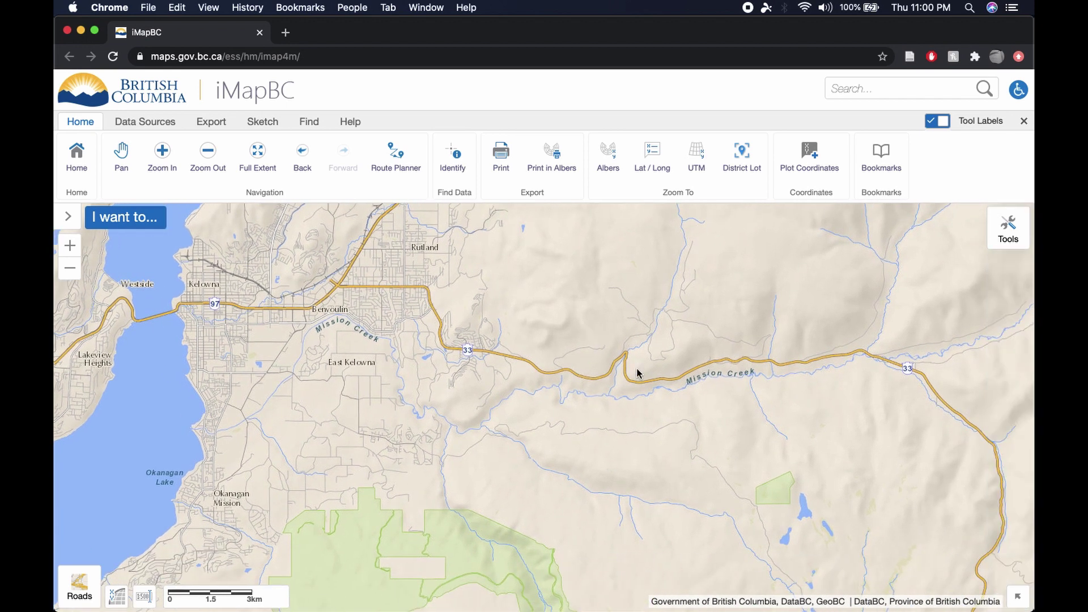
- Pan further east and south along Highway 33 until its nearby lakes are centred
{"action": "left_click_drag", "start_coordinate": [637, 373], "coordinate": [575, 340]}
{"action": "left_click_drag", "start_coordinate": [666, 349], "coordinate": [615, 349]}
{"action": "left_click_drag", "start_coordinate": [682, 379], "coordinate": [630, 336]}
{"action": "left_click_drag", "start_coordinate": [726, 385], "coordinate": [703, 359]}
{"action": "left_click_drag", "start_coordinate": [759, 405], "coordinate": [634, 311]}
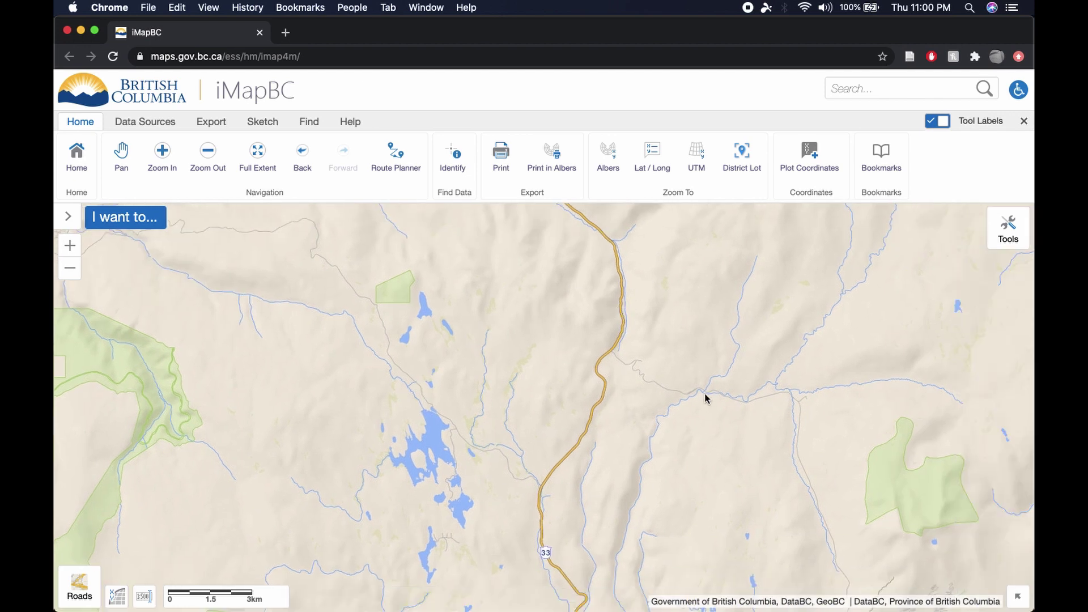
{"action": "left_click_drag", "start_coordinate": [705, 396], "coordinate": [696, 325]}
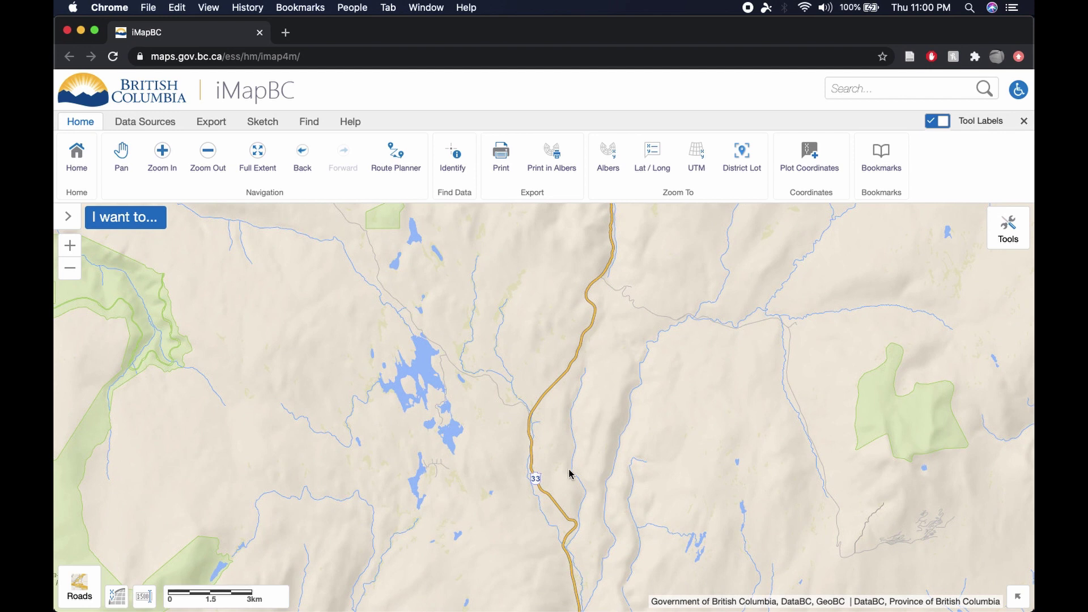
{"action": "left_click_drag", "start_coordinate": [560, 495], "coordinate": [554, 410]}
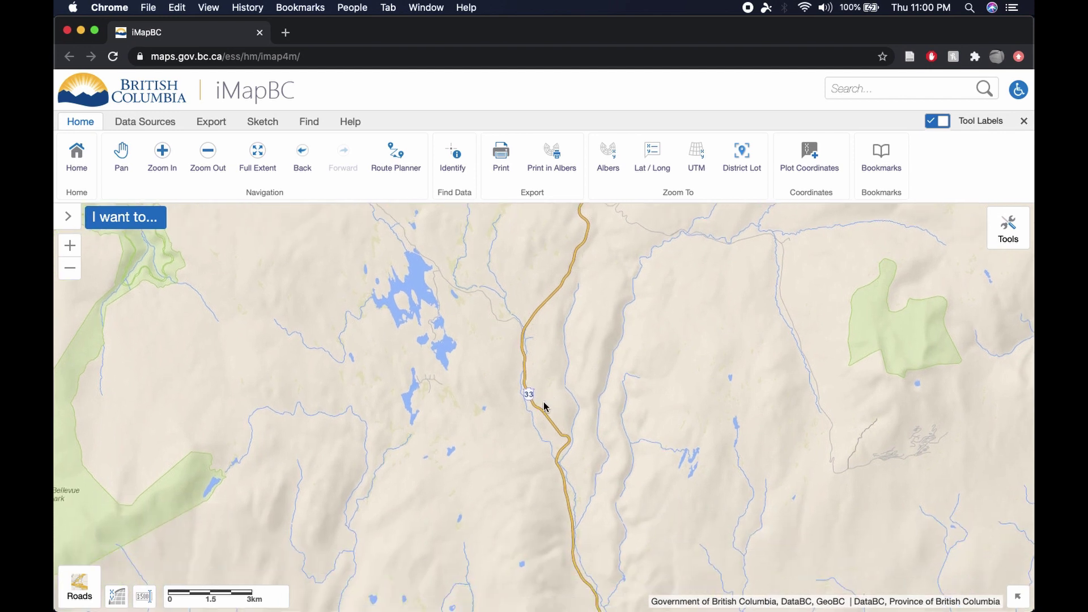
{"action": "left_click_drag", "start_coordinate": [476, 383], "coordinate": [491, 317]}
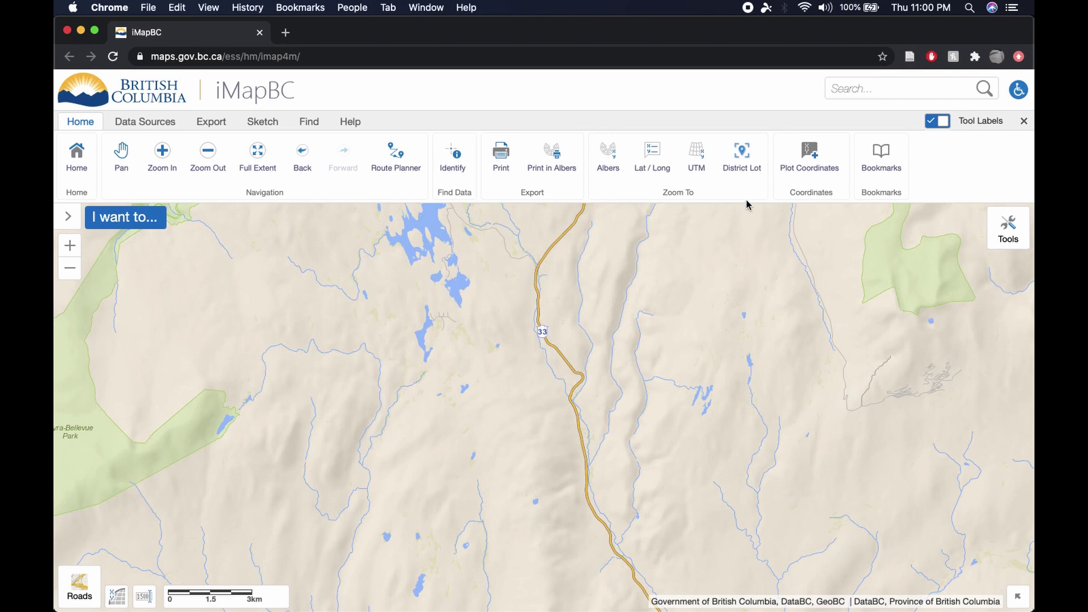
- In Add Provincial Layers, tick Surface Ownership - Tantalis - Colour Themed under Land Ownership and Status
{"action": "left_click", "coordinate": [146, 123]}
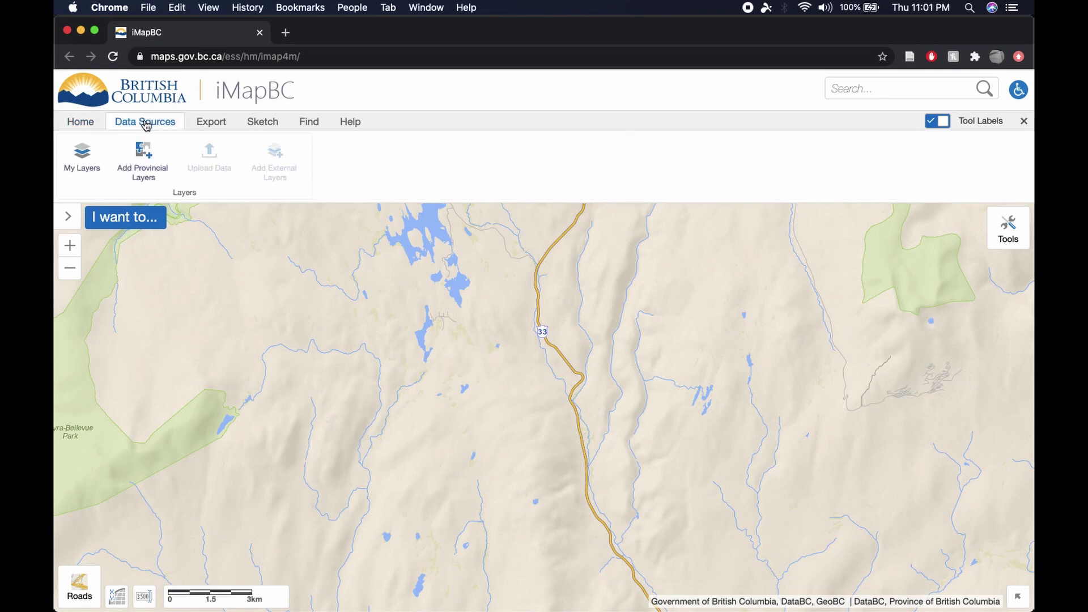
{"action": "left_click", "coordinate": [150, 162]}
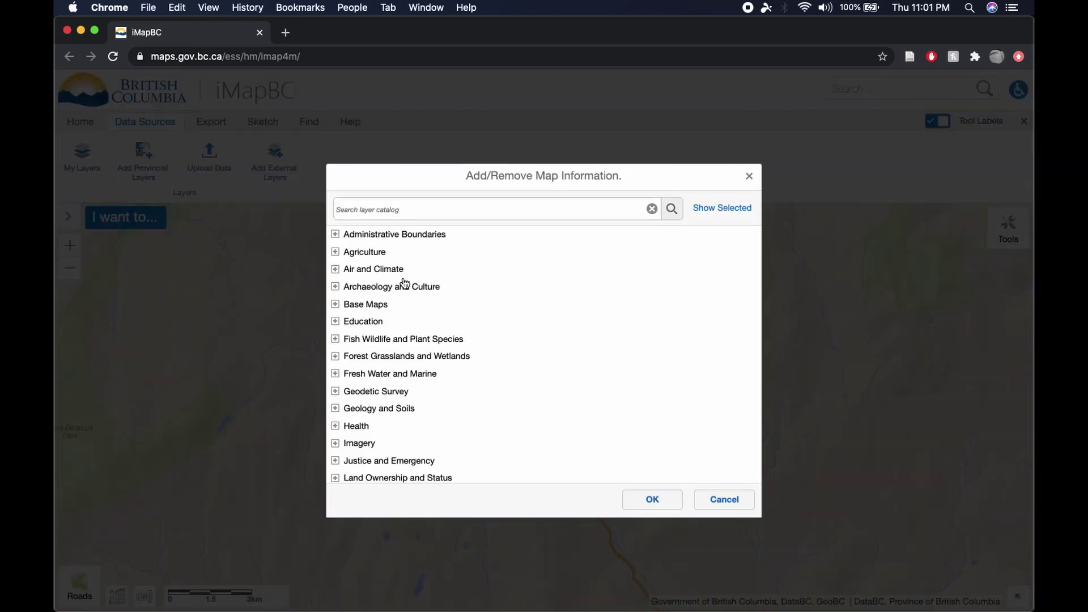
{"action": "scroll", "coordinate": [404, 282], "scroll_direction": "down", "scroll_amount": 5}
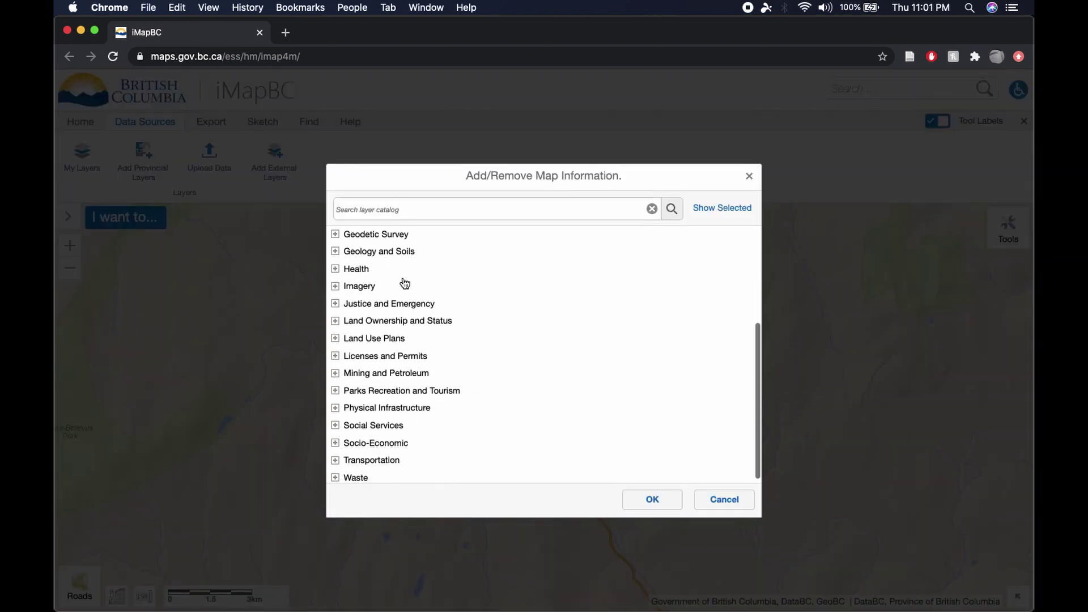
{"action": "left_click", "coordinate": [335, 318]}
{"action": "scroll", "coordinate": [371, 374], "scroll_direction": "down", "scroll_amount": 6}
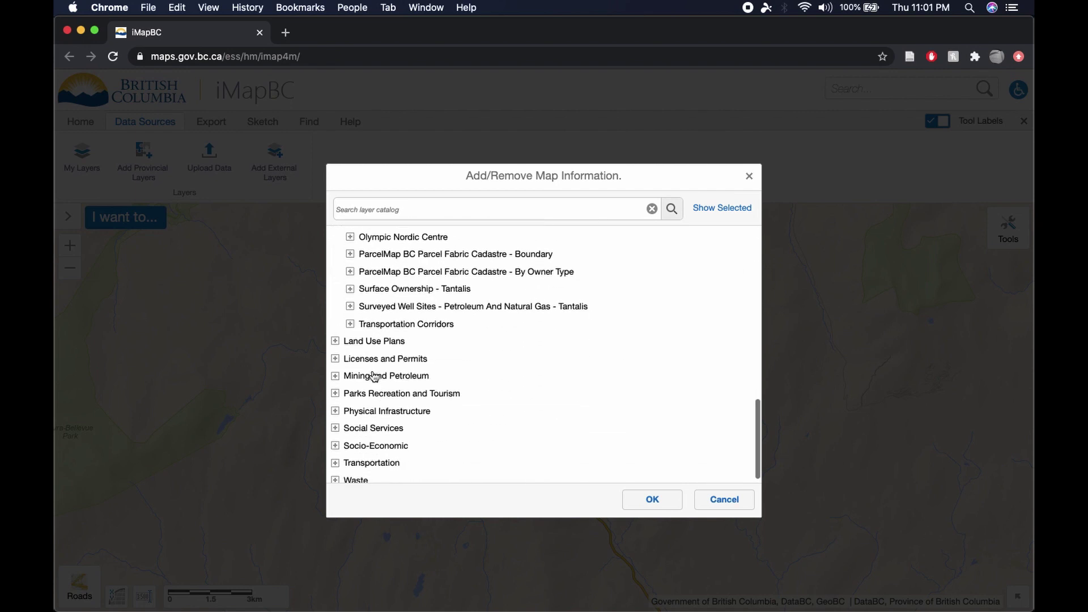
{"action": "scroll", "coordinate": [374, 376], "scroll_direction": "up", "scroll_amount": 1}
{"action": "left_click", "coordinate": [350, 307]}
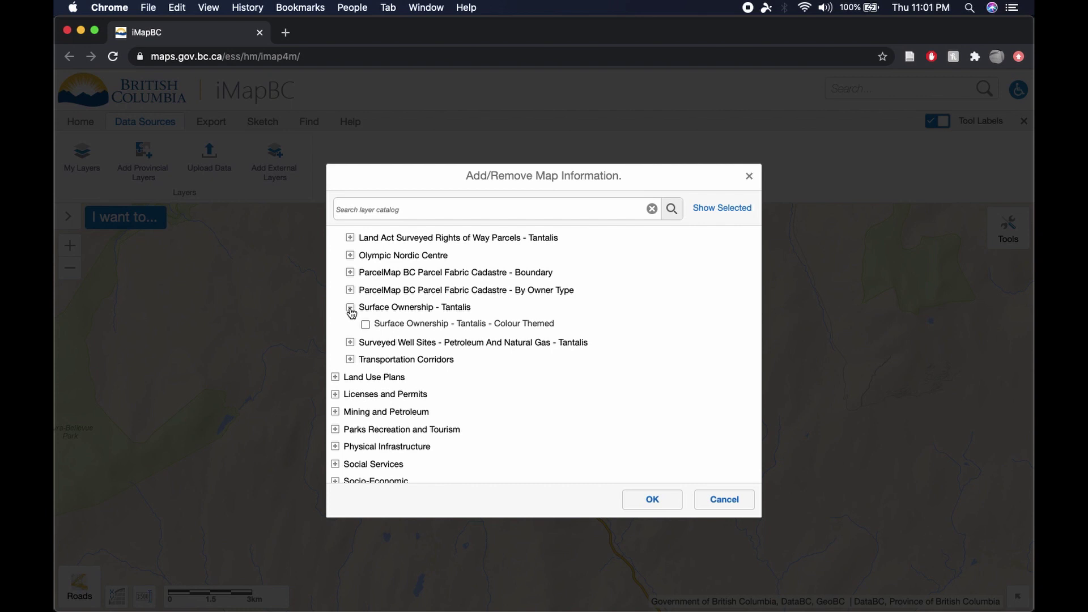
{"action": "left_click", "coordinate": [366, 324]}
{"action": "left_click", "coordinate": [350, 307]}
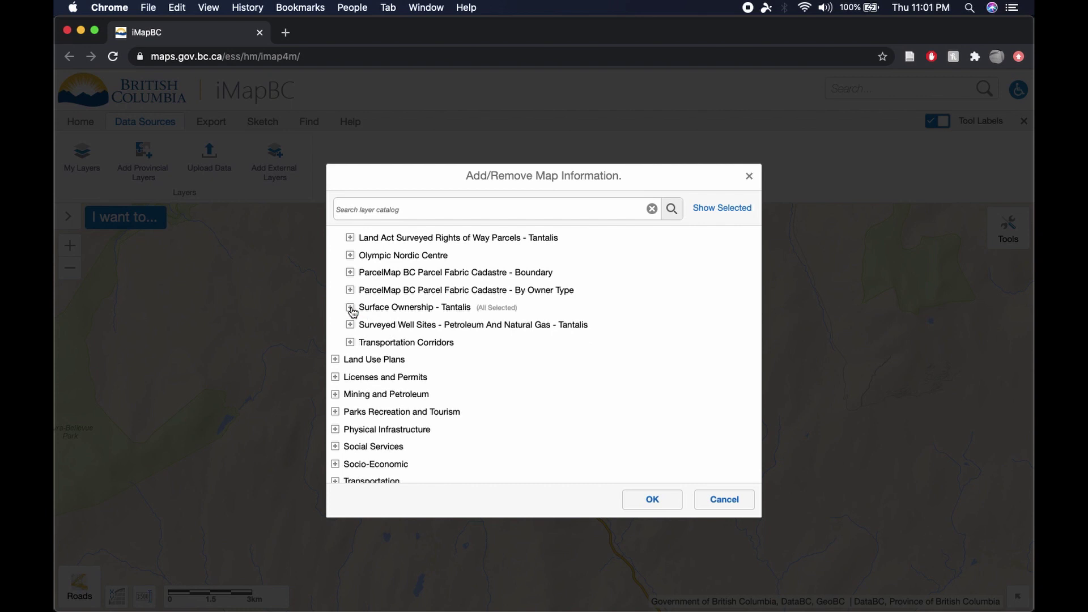
- Also tick PMBC Parcel Cadastre - All and - Outlined, then confirm with OK
{"action": "left_click", "coordinate": [350, 289]}
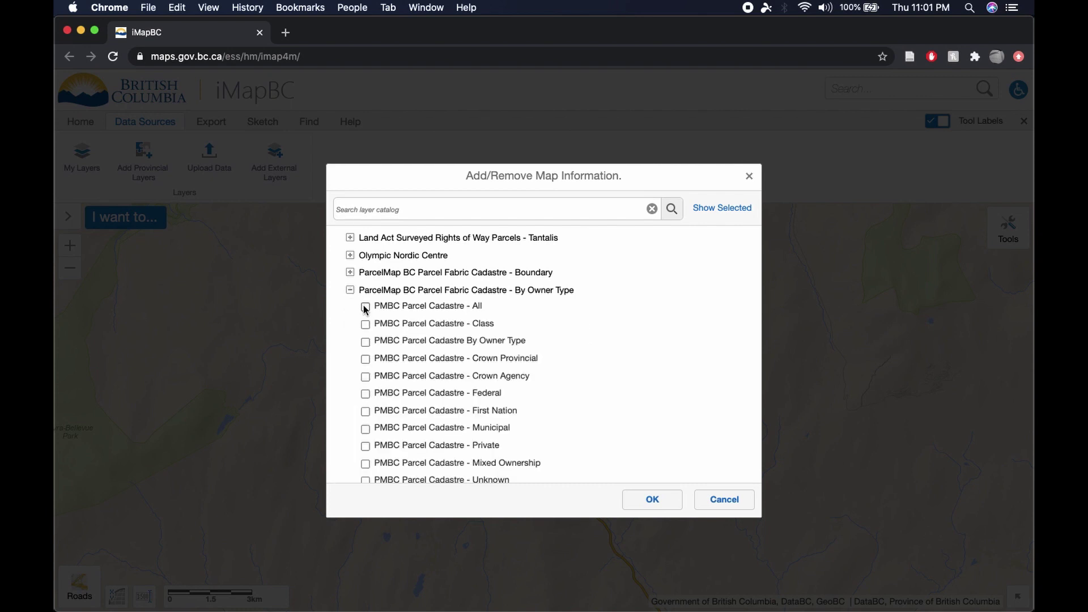
{"action": "left_click", "coordinate": [365, 307]}
{"action": "left_click", "coordinate": [350, 290]}
{"action": "left_click", "coordinate": [350, 272]}
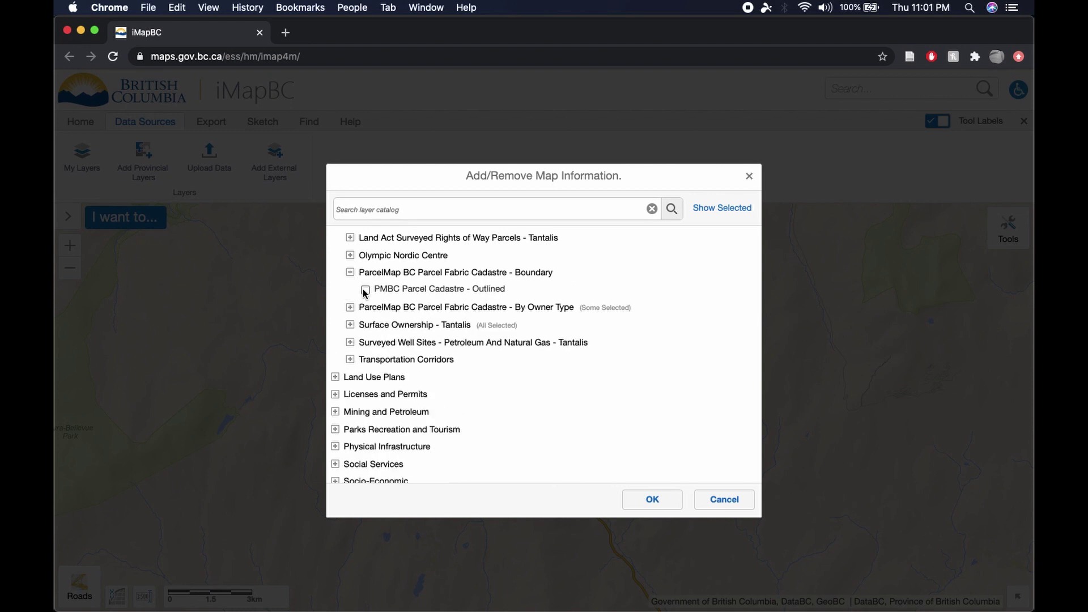
{"action": "left_click", "coordinate": [365, 290]}
{"action": "left_click", "coordinate": [349, 272]}
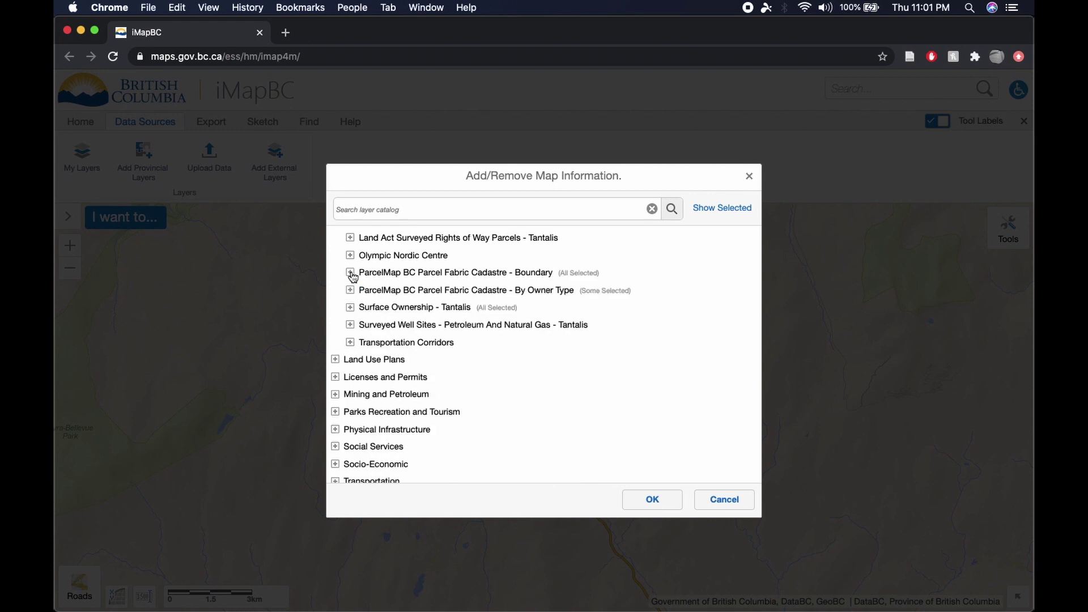
{"action": "left_click", "coordinate": [640, 497]}
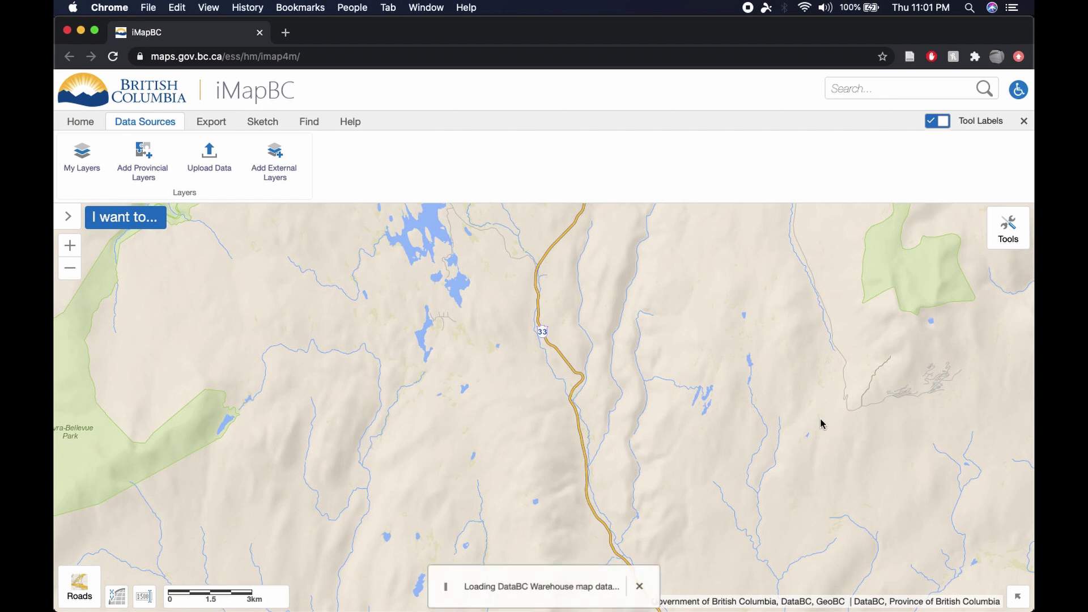
- Hide the toolbar, zoom in on the parcels along Highway 33, and restore the toolbar
{"action": "left_click", "coordinate": [1008, 238]}
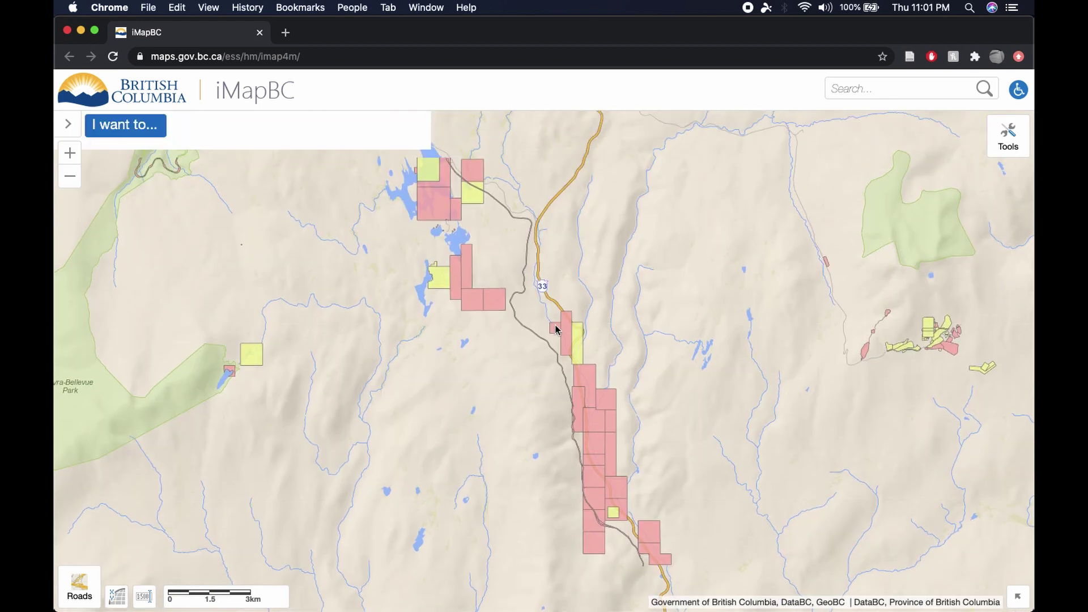
{"action": "left_click_drag", "start_coordinate": [515, 340], "coordinate": [510, 299]}
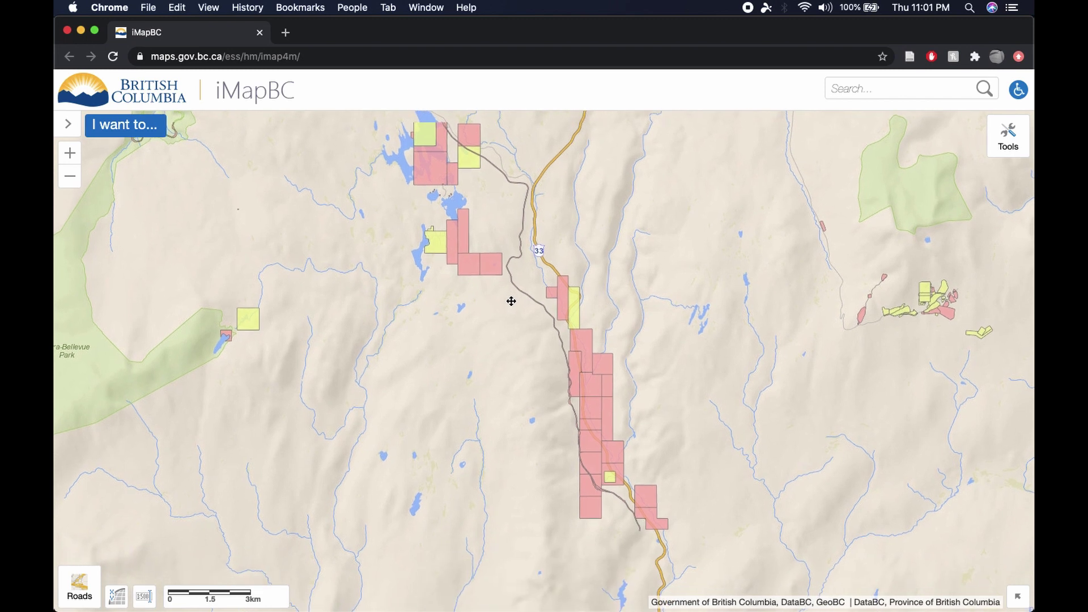
{"action": "double_click", "coordinate": [534, 319]}
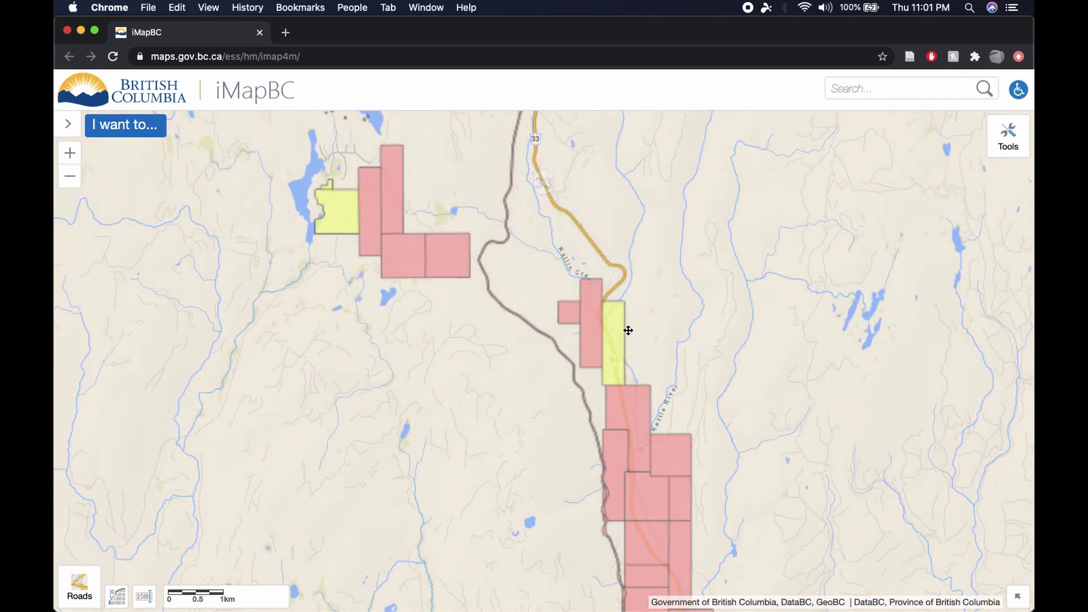
{"action": "left_click", "coordinate": [1008, 136]}
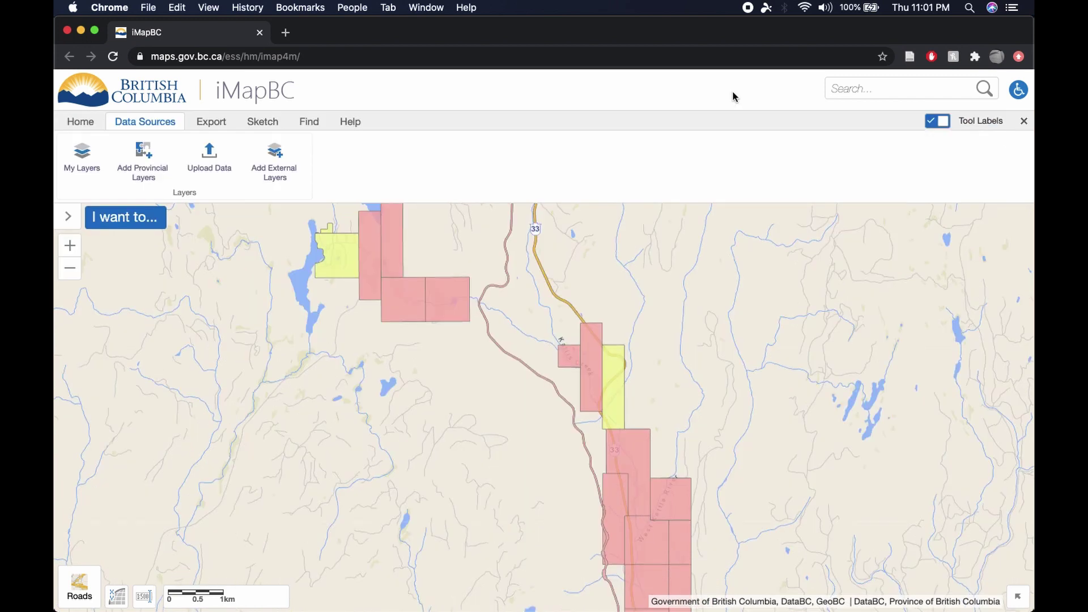
- Open My Layers and switch the panel to the Legend view
{"action": "left_click", "coordinate": [82, 161]}
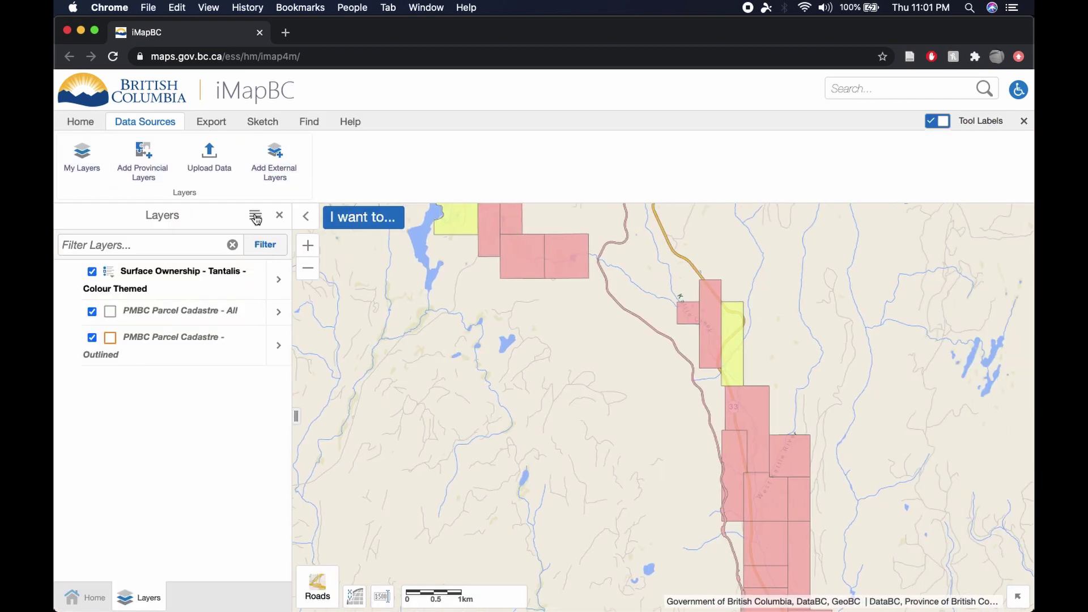
{"action": "left_click", "coordinate": [255, 217]}
{"action": "left_click", "coordinate": [182, 240]}
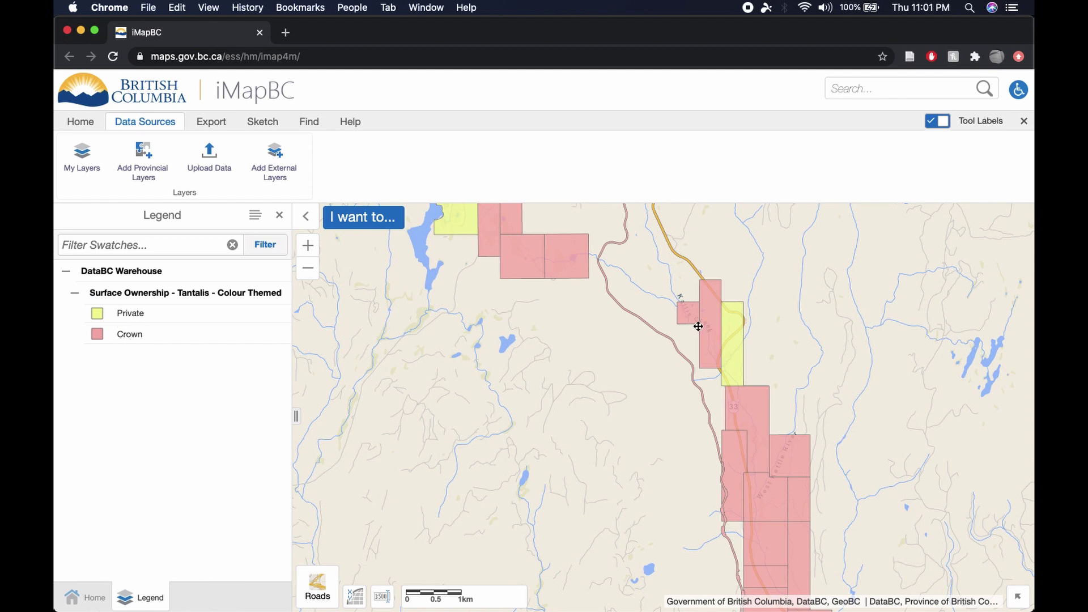
- Pan along the strip of pink Crown parcels beside Highway 33
{"action": "left_click_drag", "start_coordinate": [697, 323], "coordinate": [597, 327]}
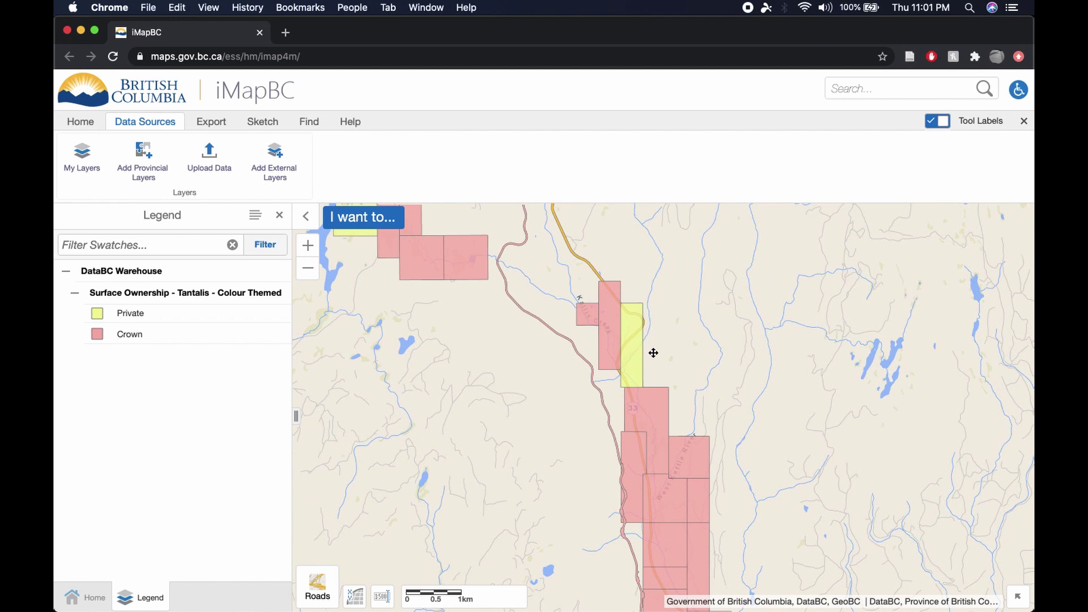
{"action": "left_click_drag", "start_coordinate": [653, 352], "coordinate": [657, 319]}
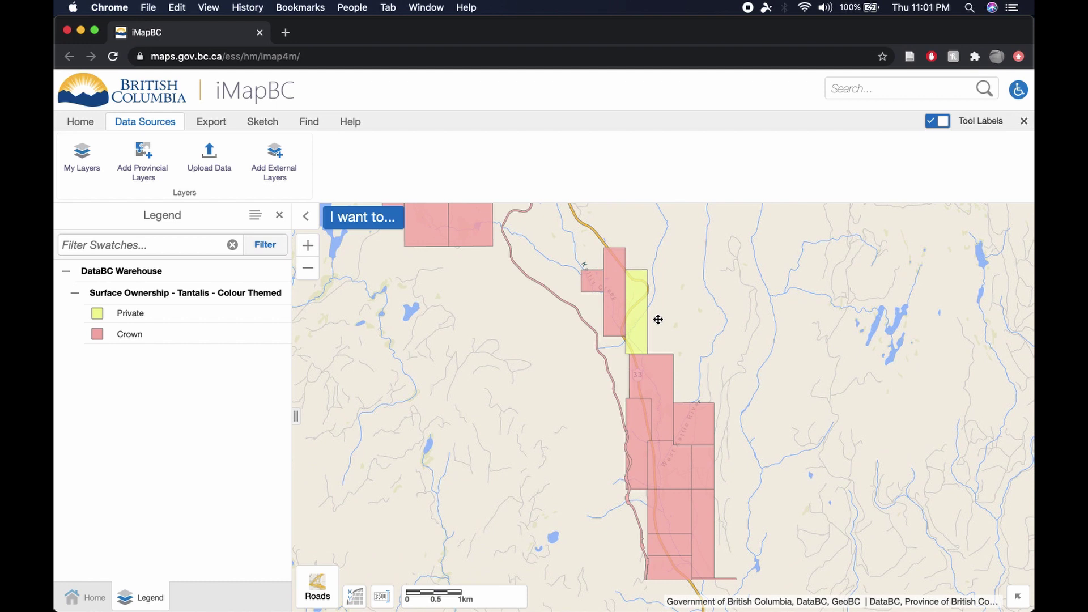
{"action": "left_click_drag", "start_coordinate": [657, 319], "coordinate": [648, 284]}
{"action": "left_click_drag", "start_coordinate": [663, 330], "coordinate": [666, 270]}
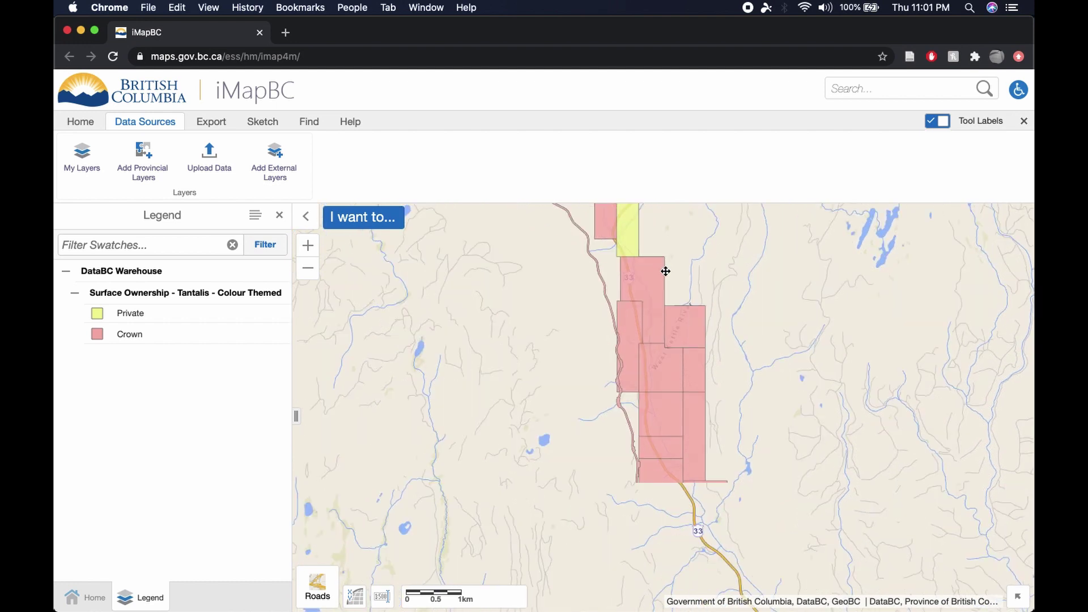
{"action": "left_click_drag", "start_coordinate": [536, 283], "coordinate": [553, 386]}
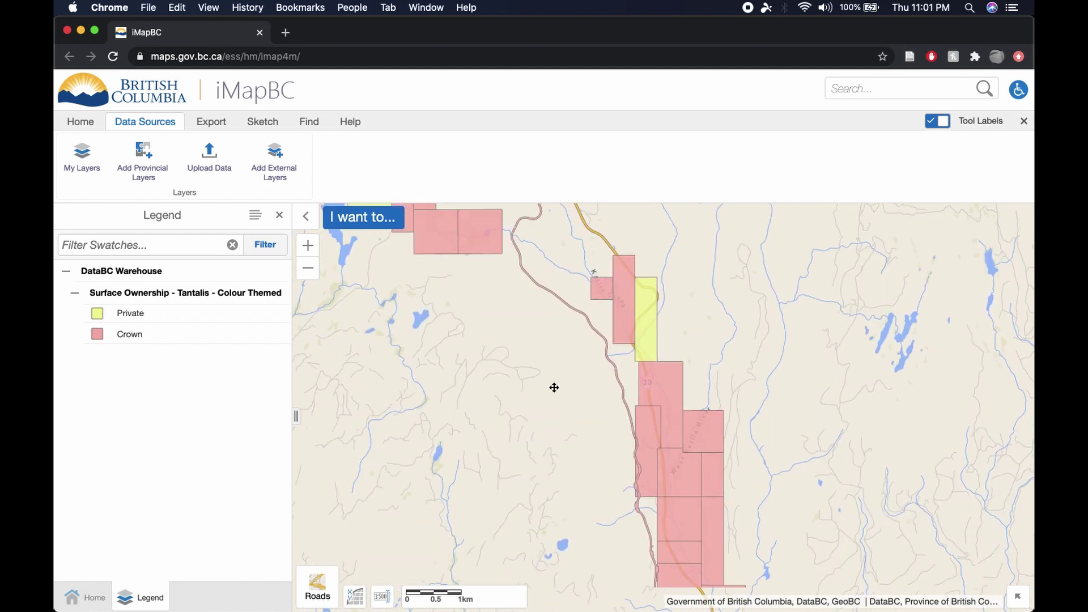
{"action": "left_click_drag", "start_coordinate": [558, 241], "coordinate": [569, 311]}
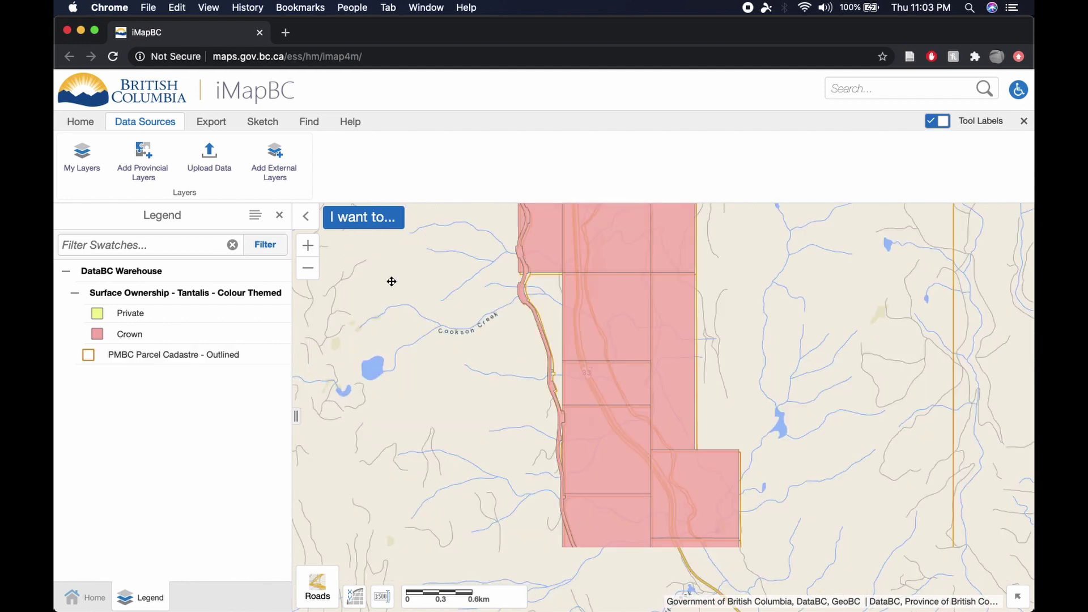
- In Add Provincial Layers, tick All and Active Forest Road Segments under Licenses and Permits
{"action": "left_click", "coordinate": [145, 160]}
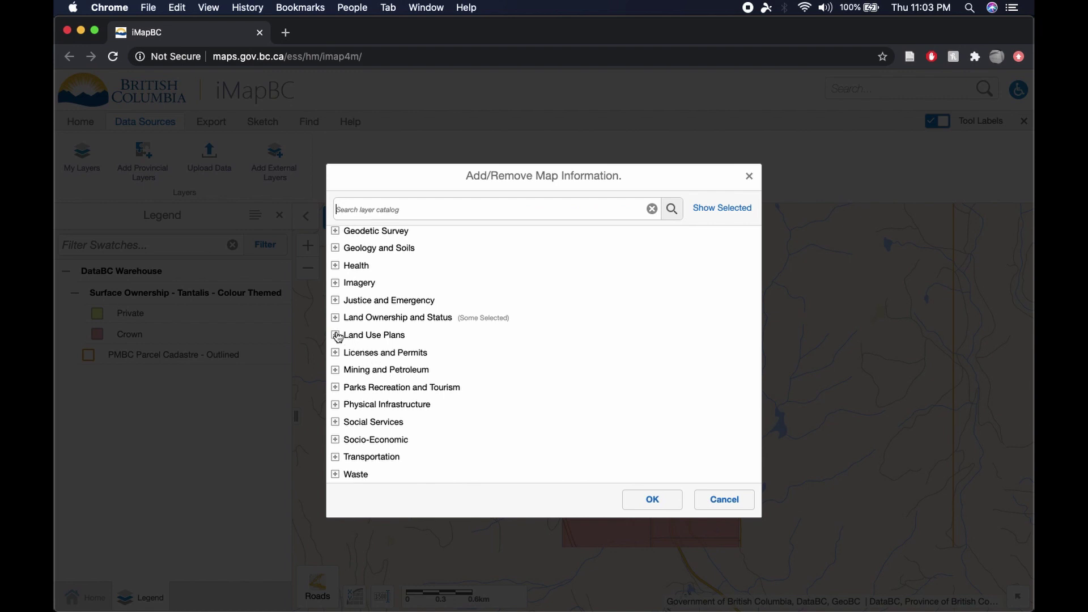
{"action": "left_click", "coordinate": [336, 353]}
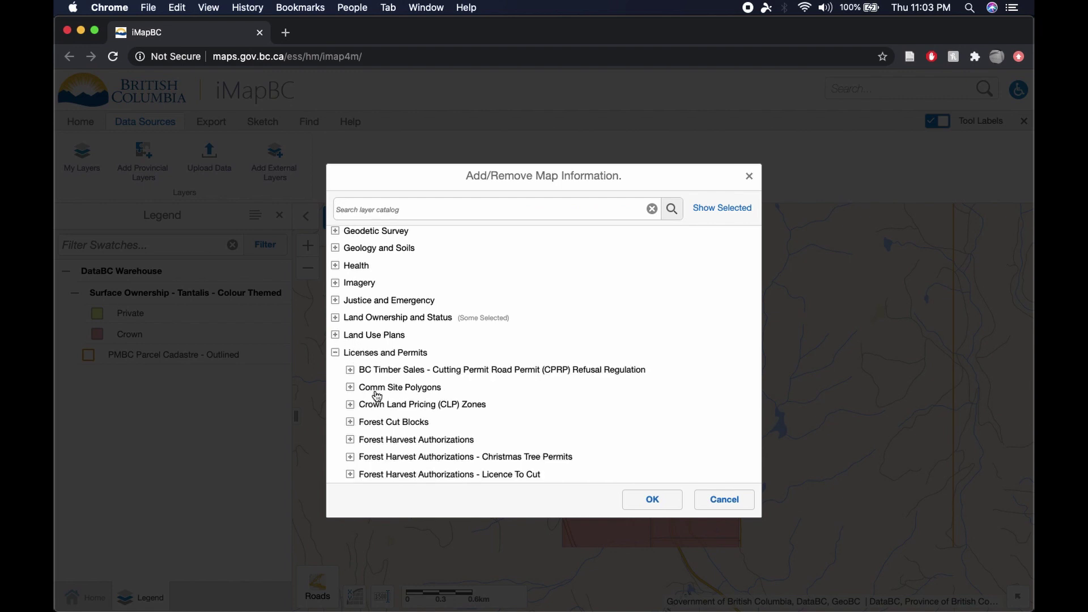
{"action": "scroll", "coordinate": [377, 394], "scroll_direction": "down", "scroll_amount": 10}
{"action": "scroll", "coordinate": [376, 395], "scroll_direction": "down", "scroll_amount": 5}
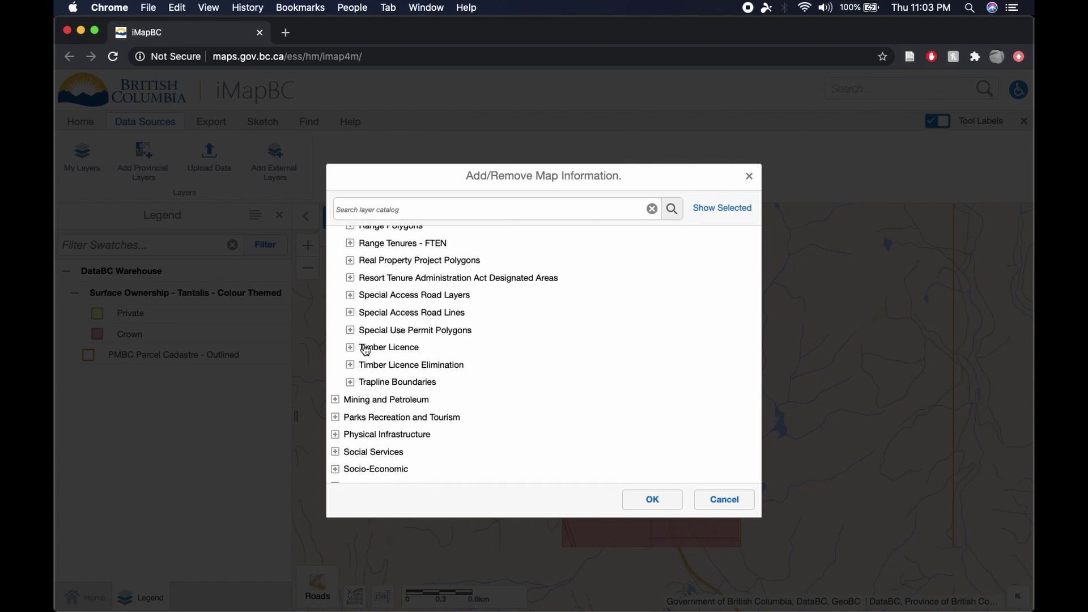
{"action": "scroll", "coordinate": [366, 350], "scroll_direction": "up", "scroll_amount": 5}
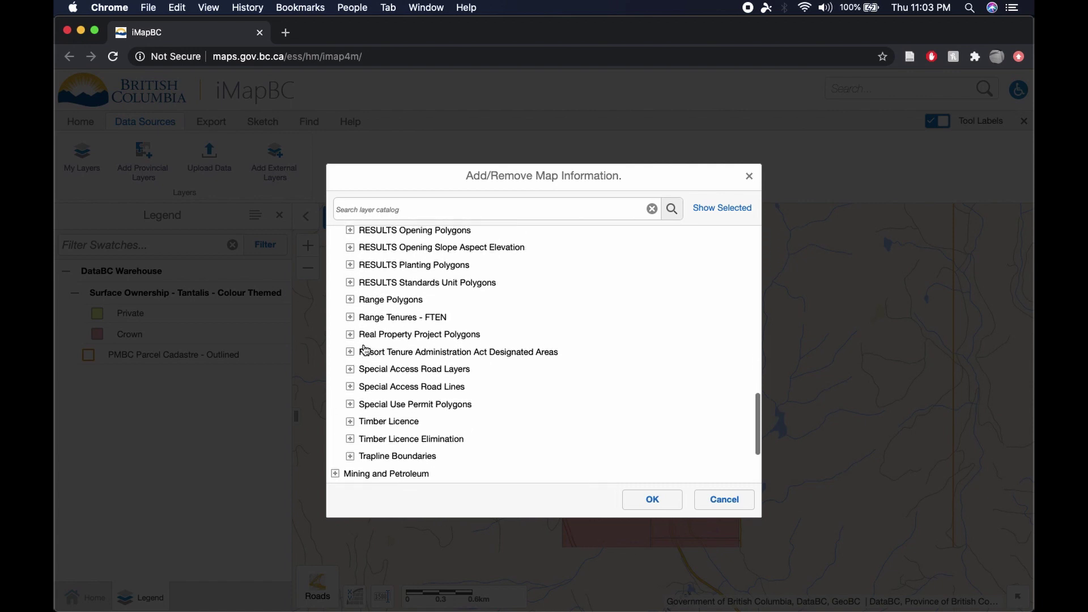
{"action": "scroll", "coordinate": [366, 350], "scroll_direction": "up", "scroll_amount": 4}
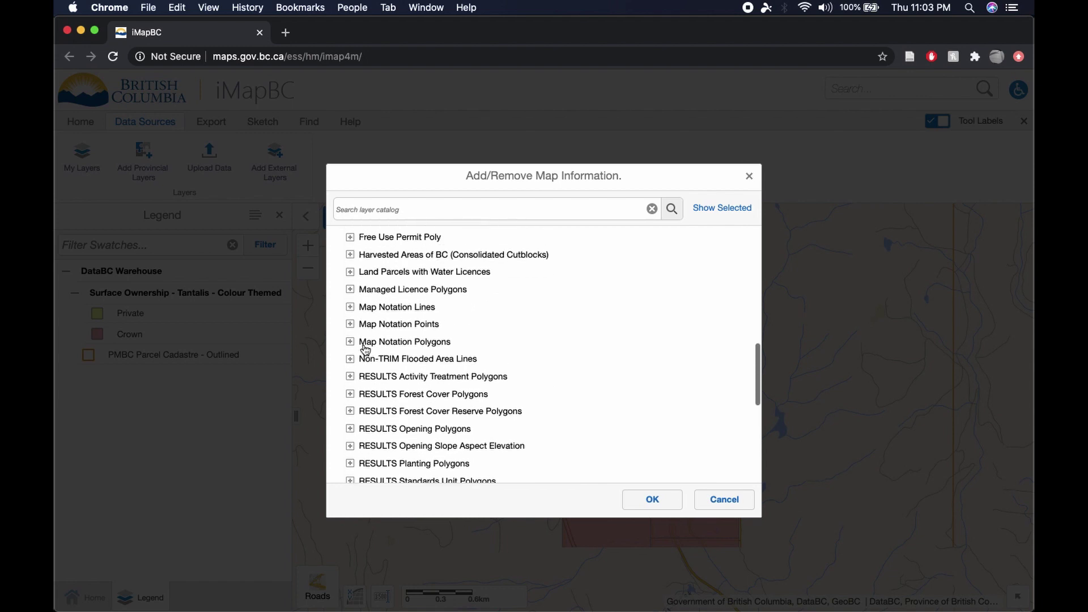
{"action": "left_click", "coordinate": [350, 321]}
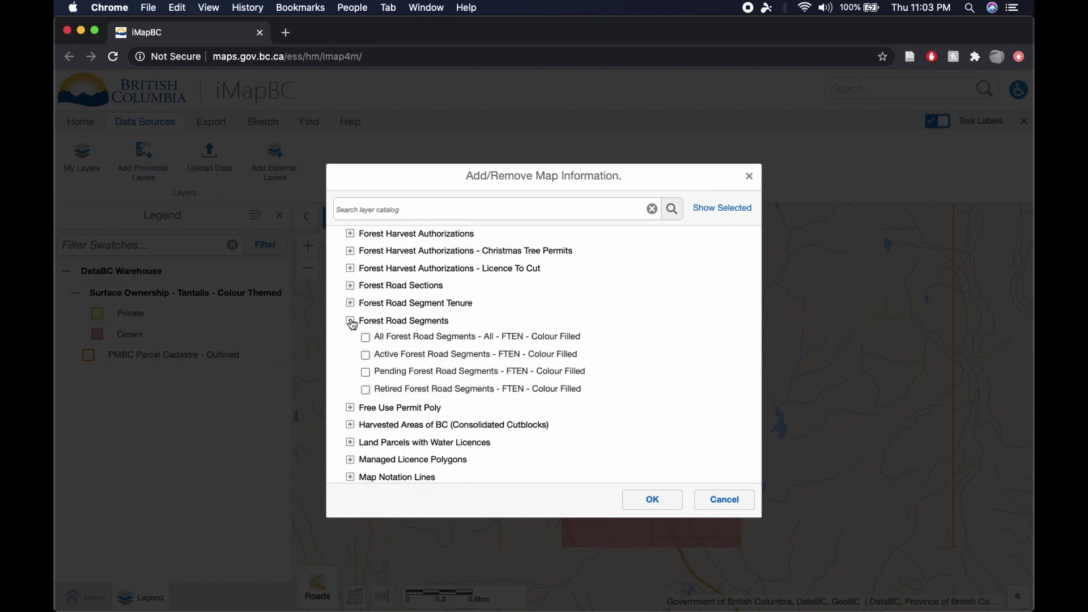
{"action": "left_click", "coordinate": [365, 338]}
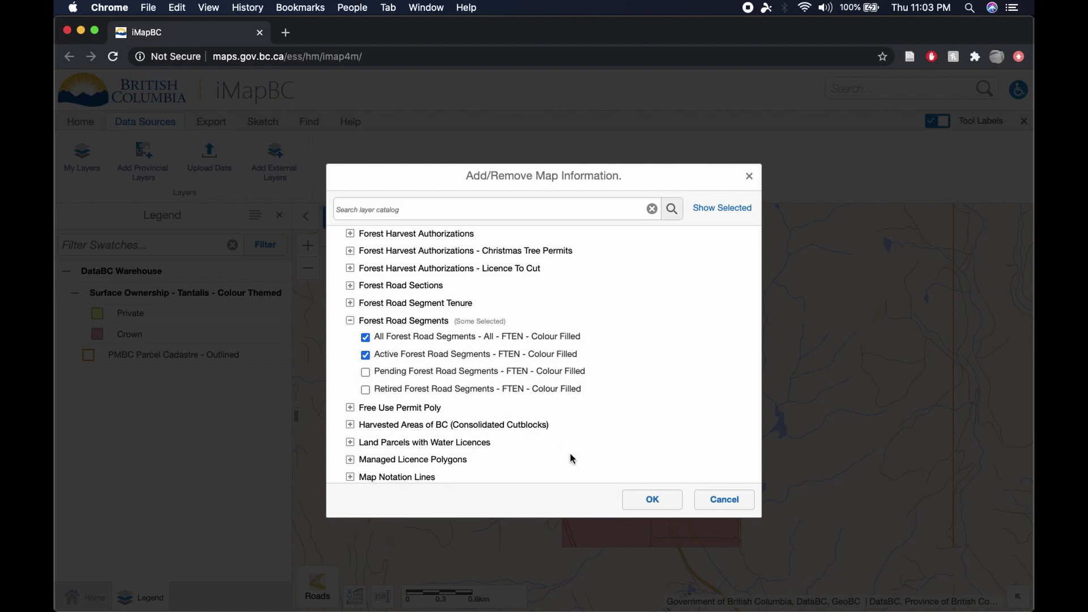
- Confirm the forest road layers, hide the legend, and check the layer list
{"action": "left_click", "coordinate": [638, 503]}
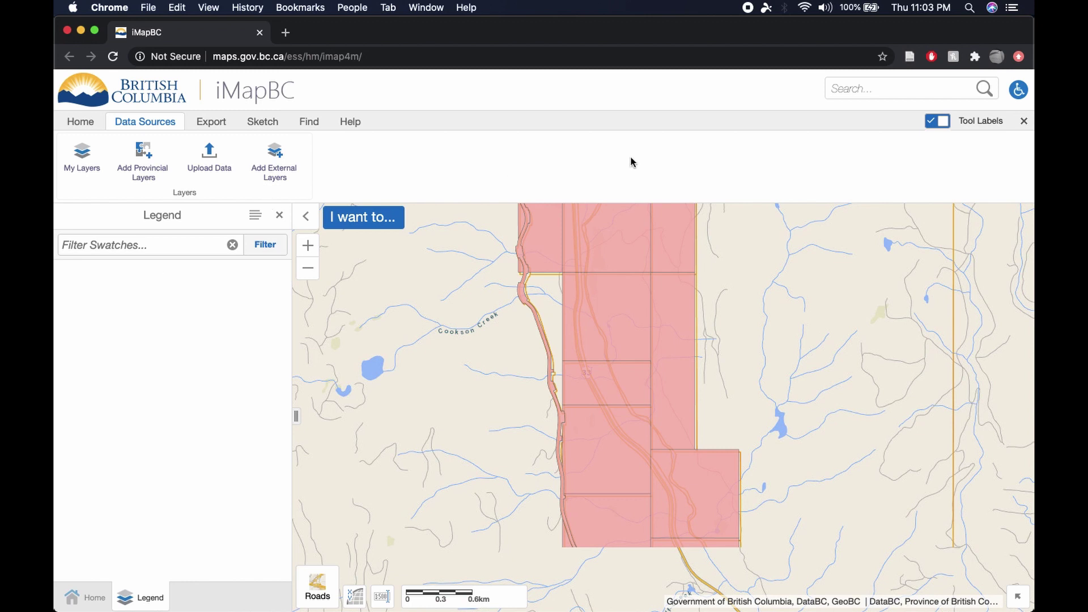
{"action": "left_click", "coordinate": [306, 216]}
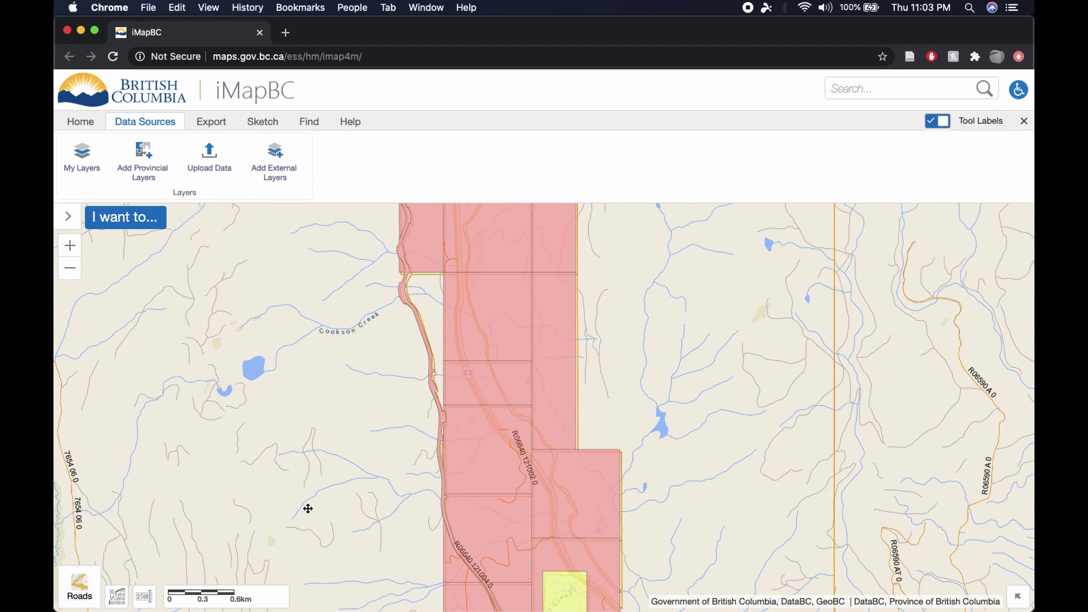
{"action": "left_click_drag", "start_coordinate": [680, 413], "coordinate": [553, 328]}
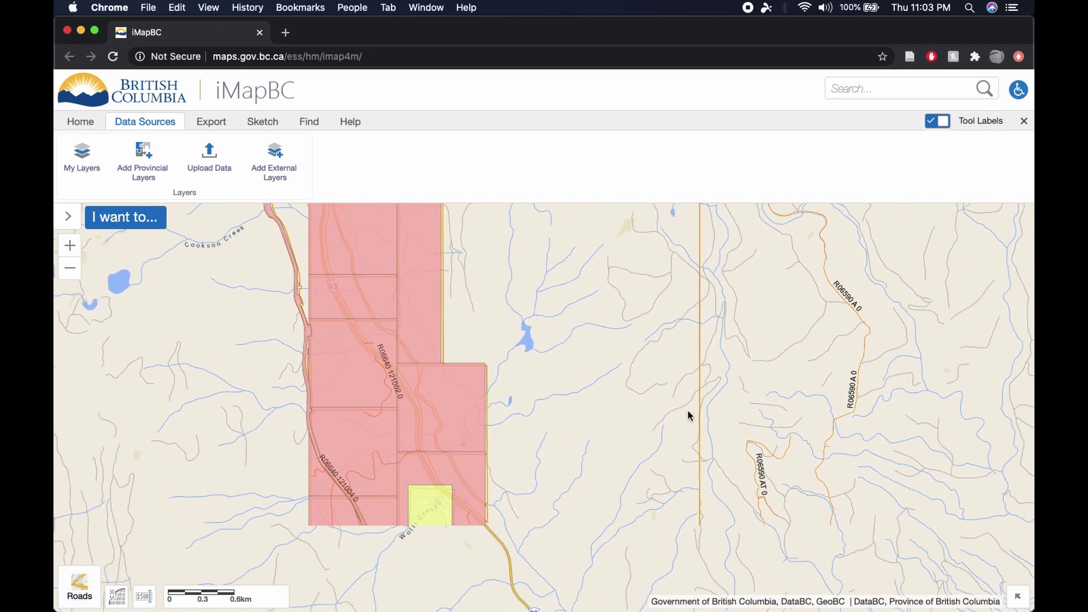
{"action": "left_click", "coordinate": [82, 154]}
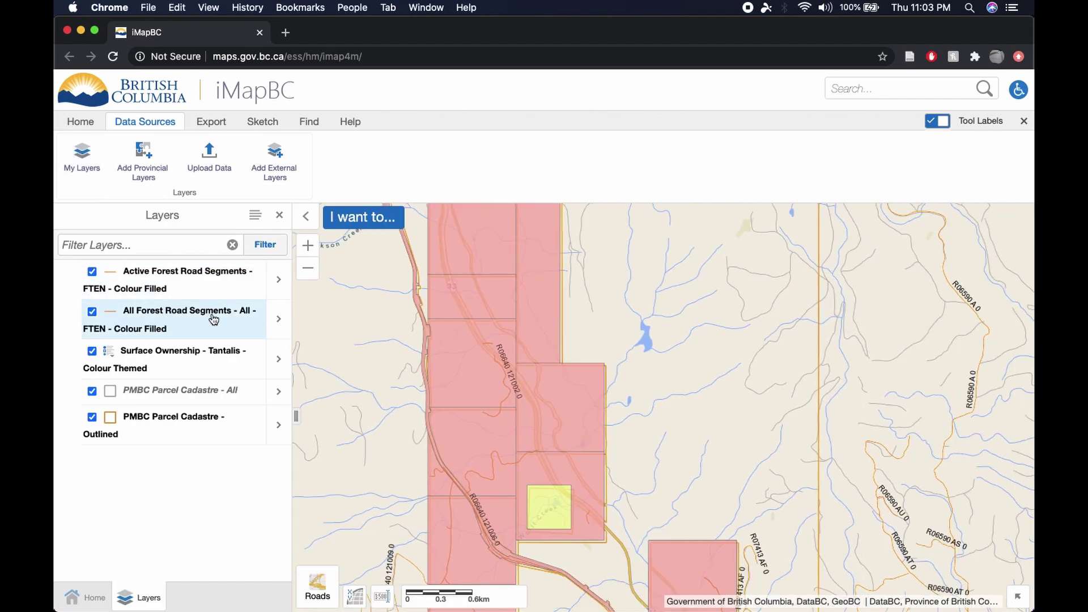
{"action": "left_click", "coordinate": [306, 222]}
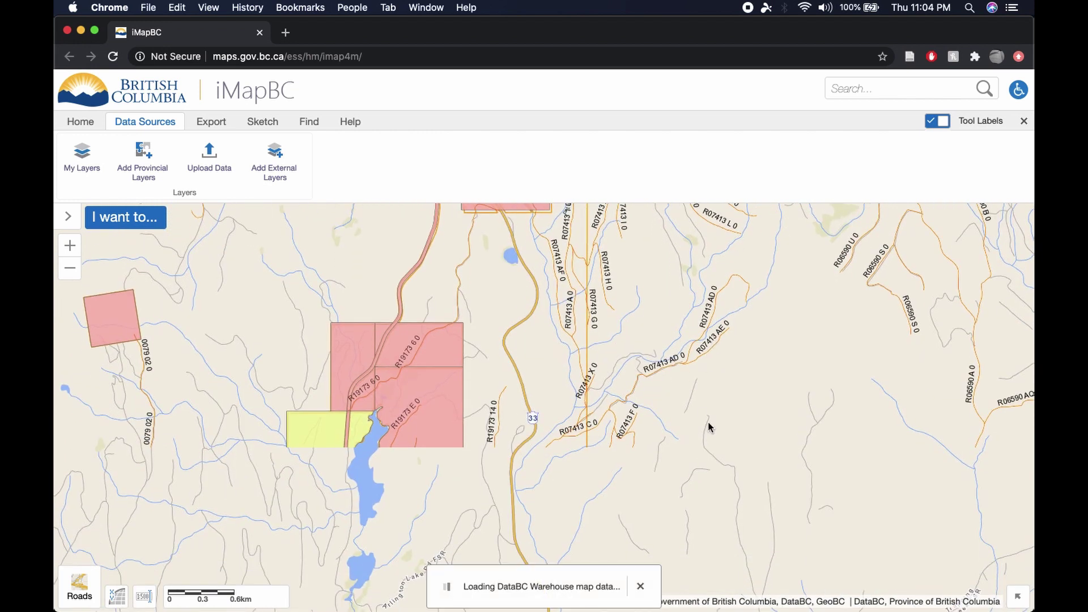
- Pan south to the ownership parcels around the lake, zooming out slightly
{"action": "left_click_drag", "start_coordinate": [708, 426], "coordinate": [712, 267]}
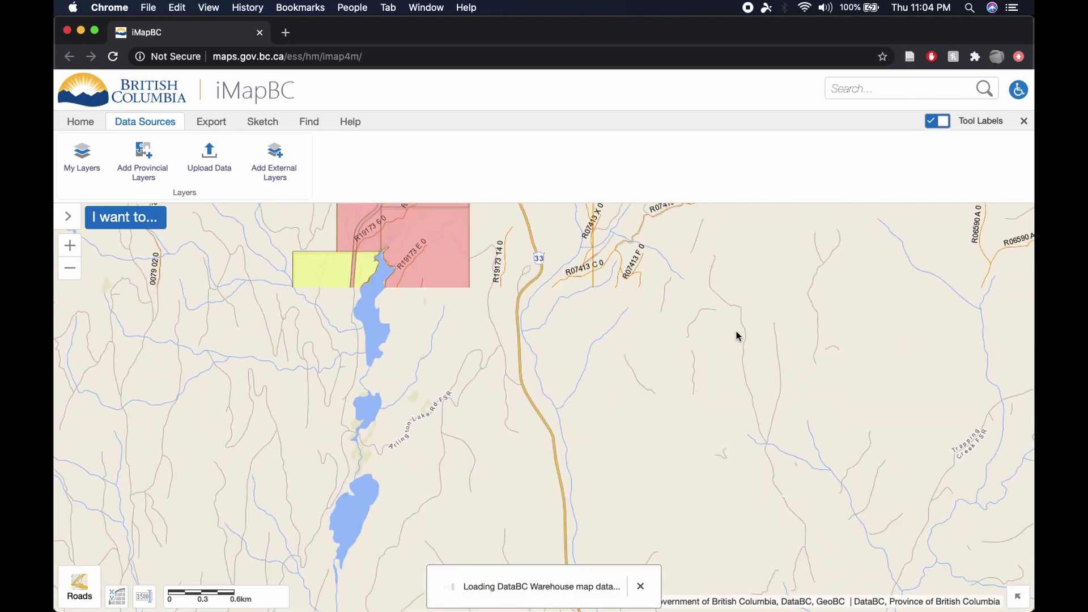
{"action": "left_click_drag", "start_coordinate": [723, 316], "coordinate": [683, 257]}
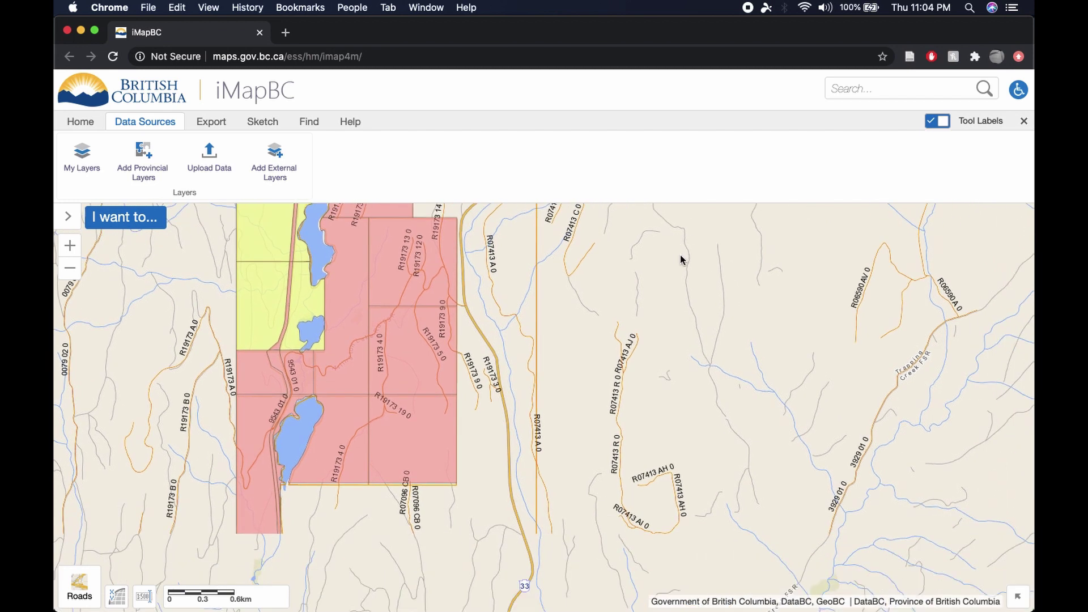
{"action": "left_click_drag", "start_coordinate": [709, 368], "coordinate": [695, 351]}
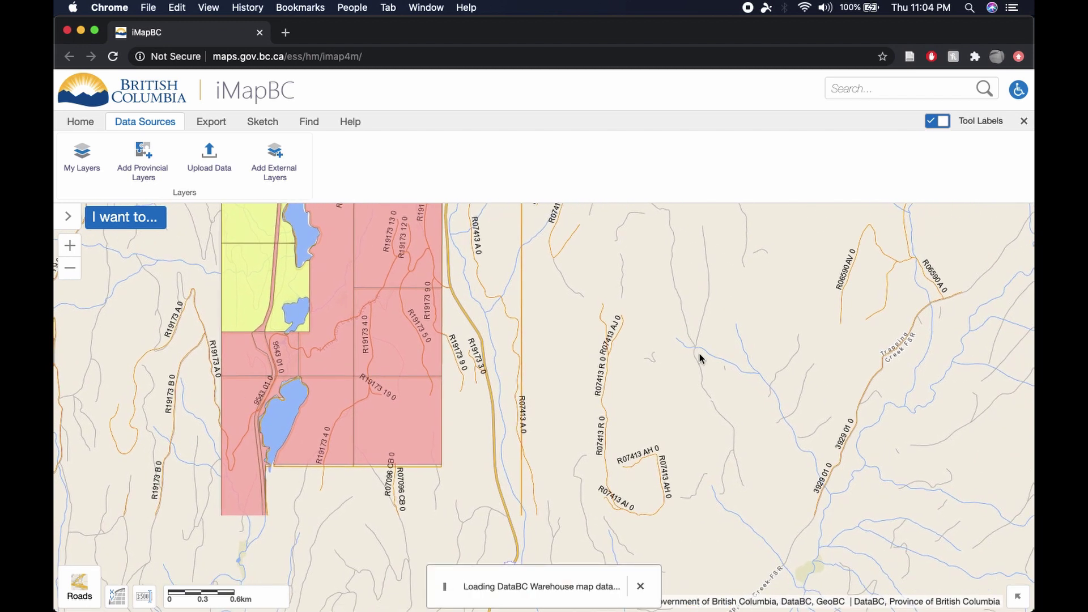
{"action": "scroll", "coordinate": [700, 358], "scroll_direction": "down", "scroll_amount": 5}
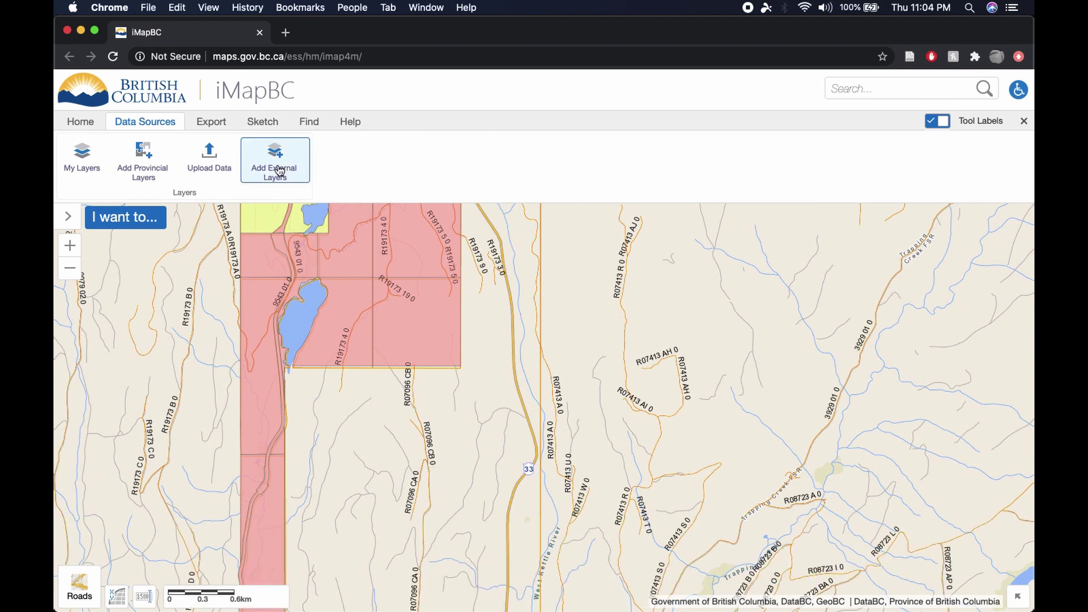
- Add Wildlife Management Units - Outlined from the Fish Wildlife and Plant Species category
{"action": "left_click", "coordinate": [147, 153]}
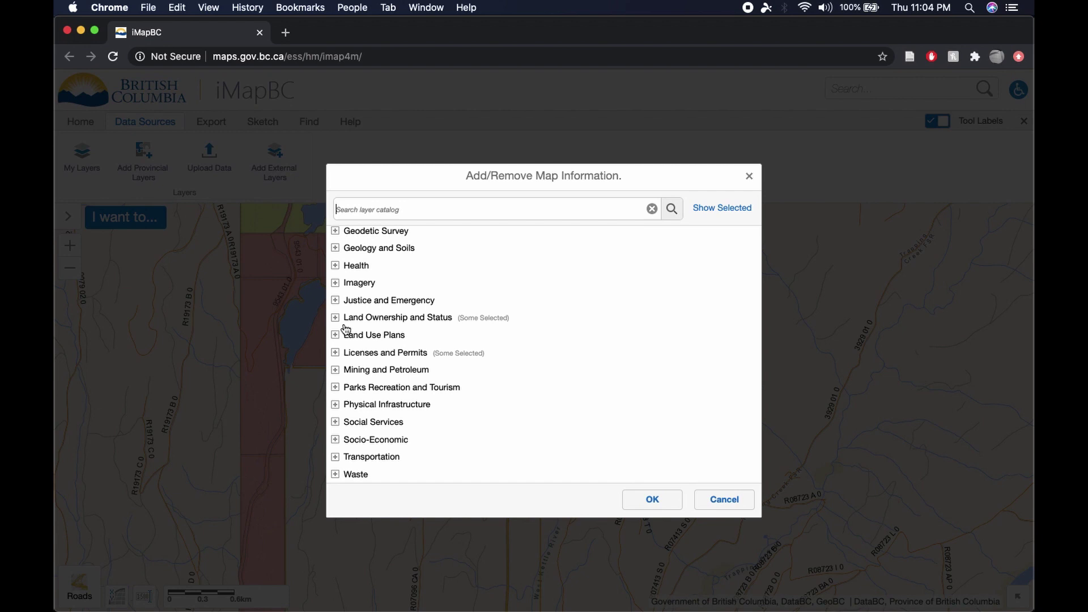
{"action": "scroll", "coordinate": [346, 330], "scroll_direction": "up", "scroll_amount": 3}
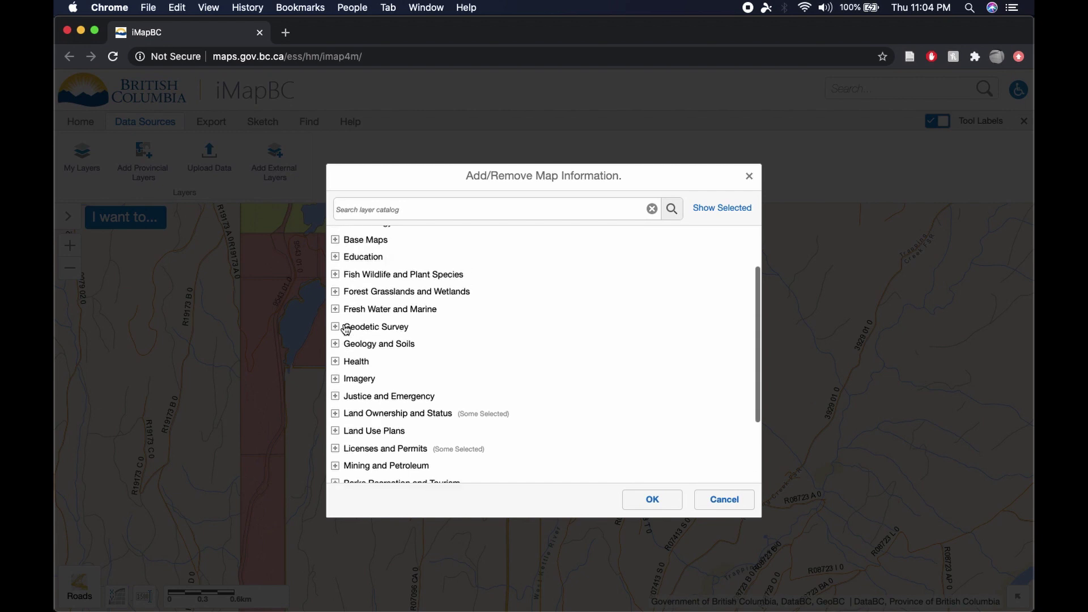
{"action": "left_click", "coordinate": [335, 274]}
{"action": "scroll", "coordinate": [445, 415], "scroll_direction": "down", "scroll_amount": 3}
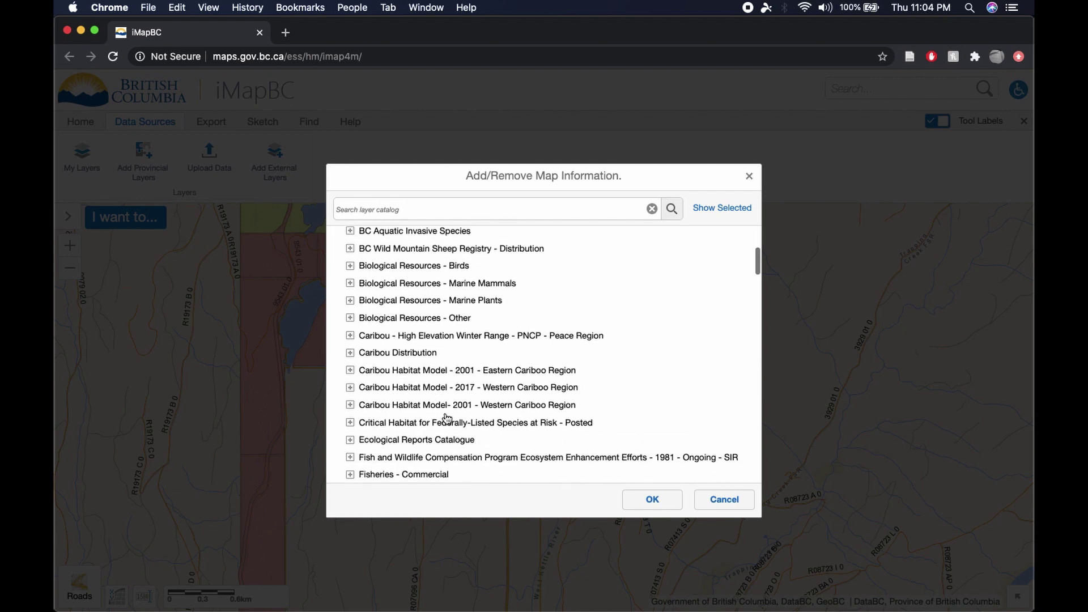
{"action": "scroll", "coordinate": [447, 418], "scroll_direction": "down", "scroll_amount": 5}
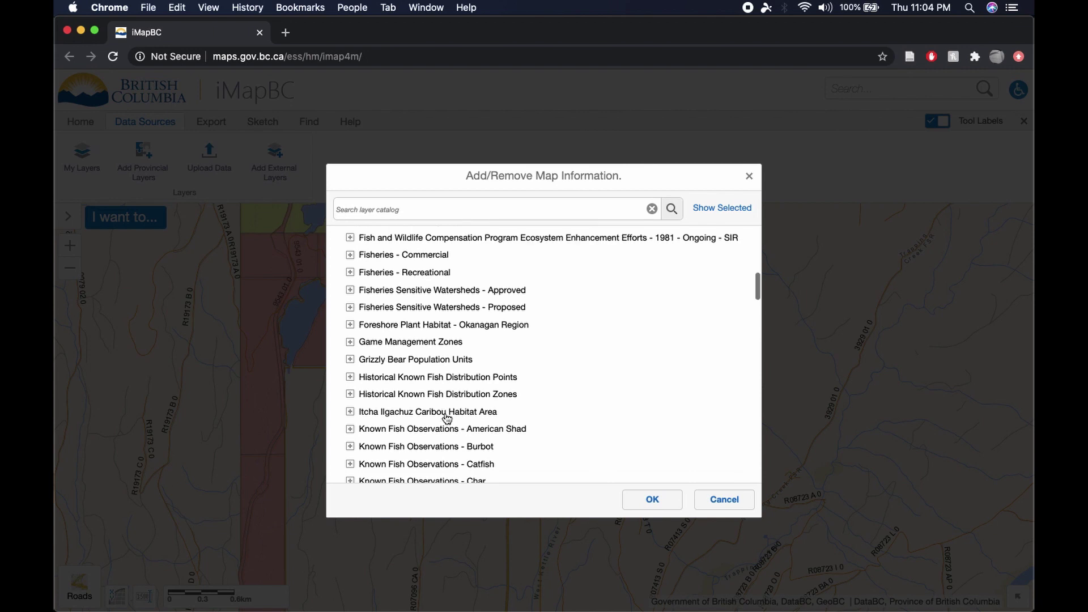
{"action": "scroll", "coordinate": [447, 418], "scroll_direction": "down", "scroll_amount": 6}
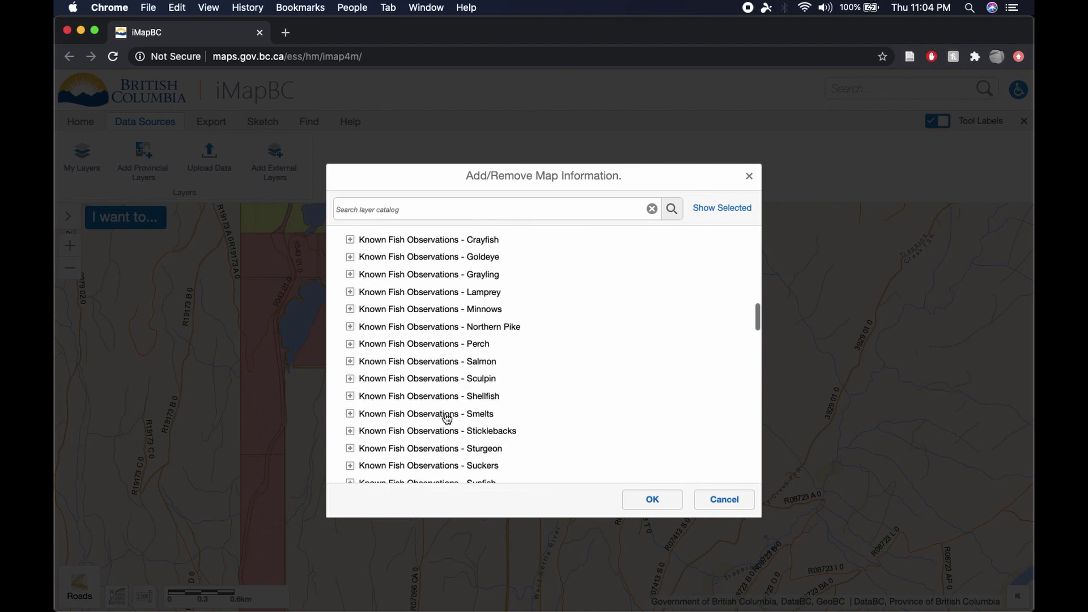
{"action": "scroll", "coordinate": [447, 418], "scroll_direction": "down", "scroll_amount": 8}
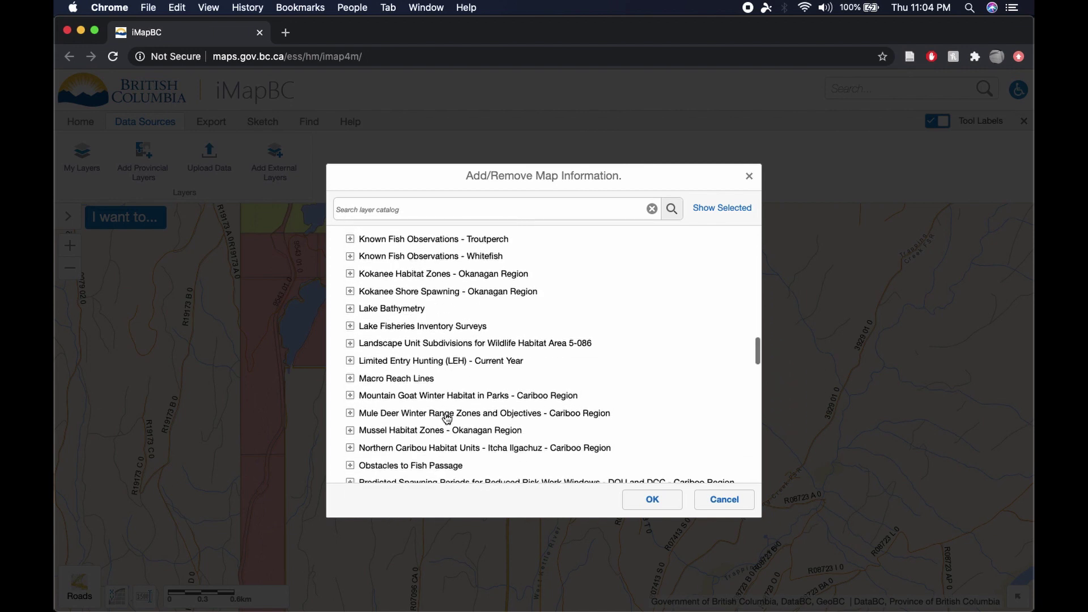
{"action": "scroll", "coordinate": [447, 418], "scroll_direction": "down", "scroll_amount": 8}
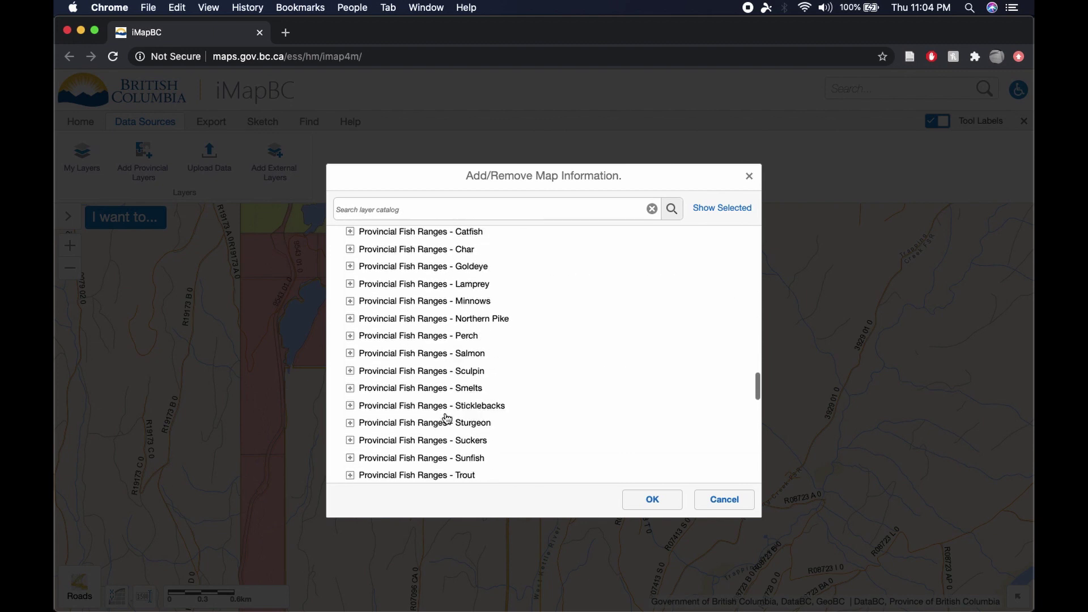
{"action": "scroll", "coordinate": [447, 418], "scroll_direction": "down", "scroll_amount": 8}
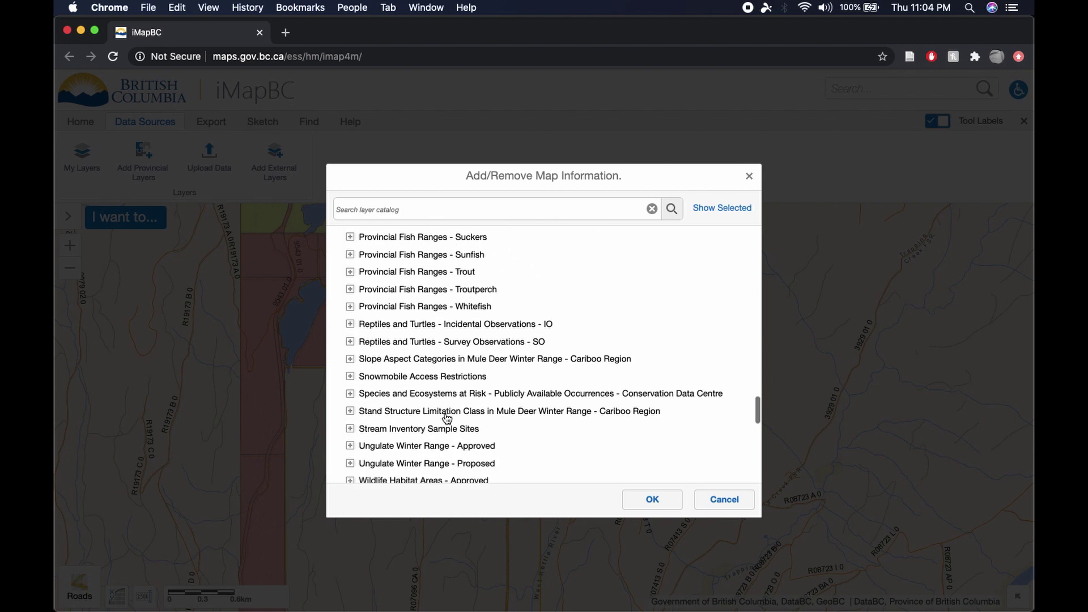
{"action": "scroll", "coordinate": [447, 418], "scroll_direction": "down", "scroll_amount": 8}
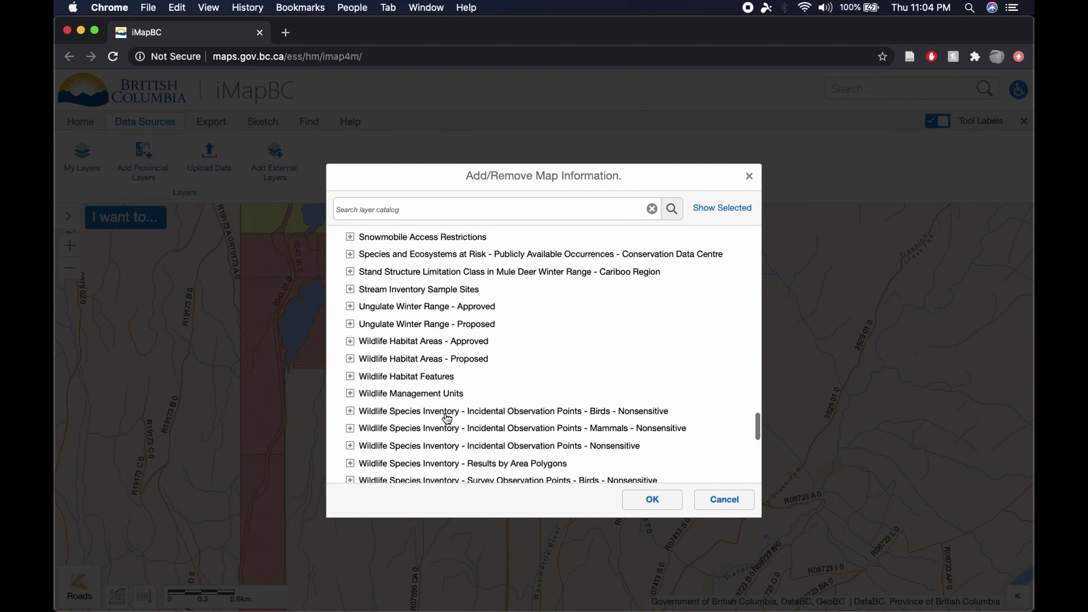
{"action": "left_click", "coordinate": [350, 393]}
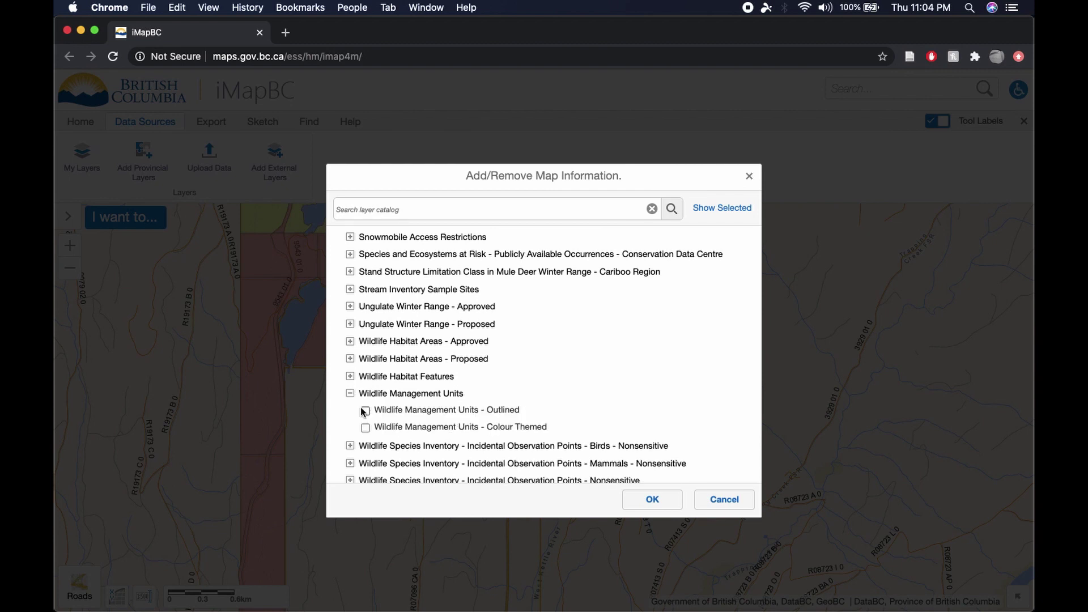
{"action": "left_click", "coordinate": [365, 411]}
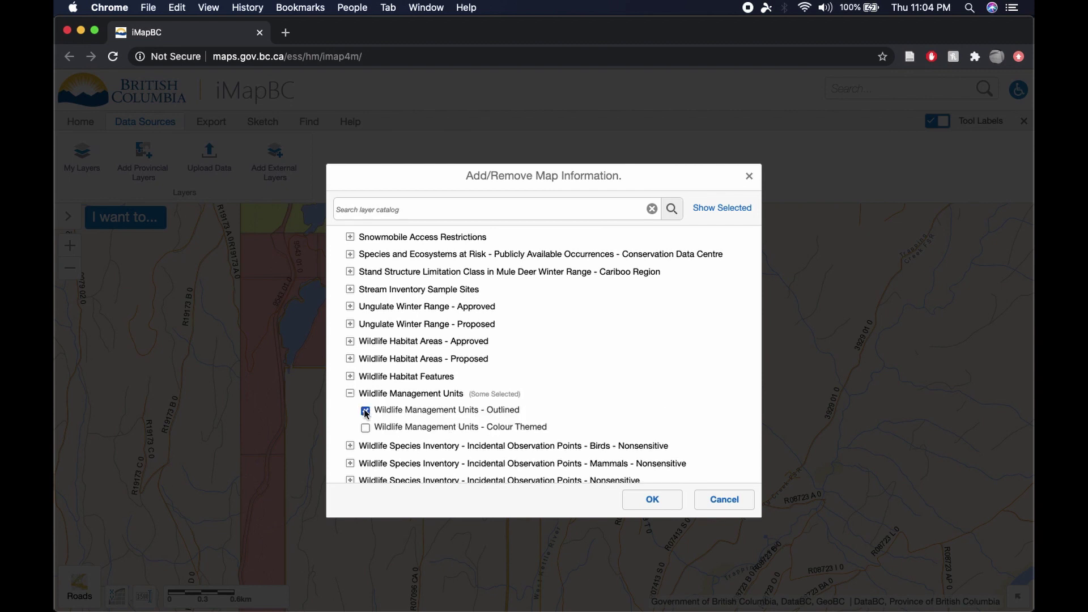
{"action": "left_click", "coordinate": [651, 501]}
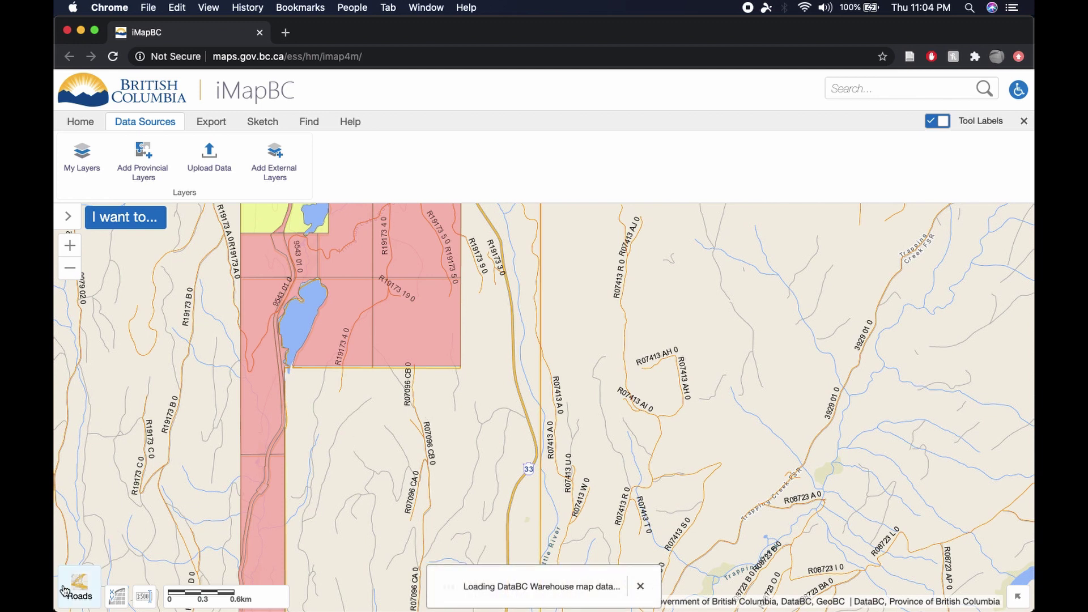
- Try the Imagery basemap, then switch the background to Topography
{"action": "mouse_move", "coordinate": [82, 604]}
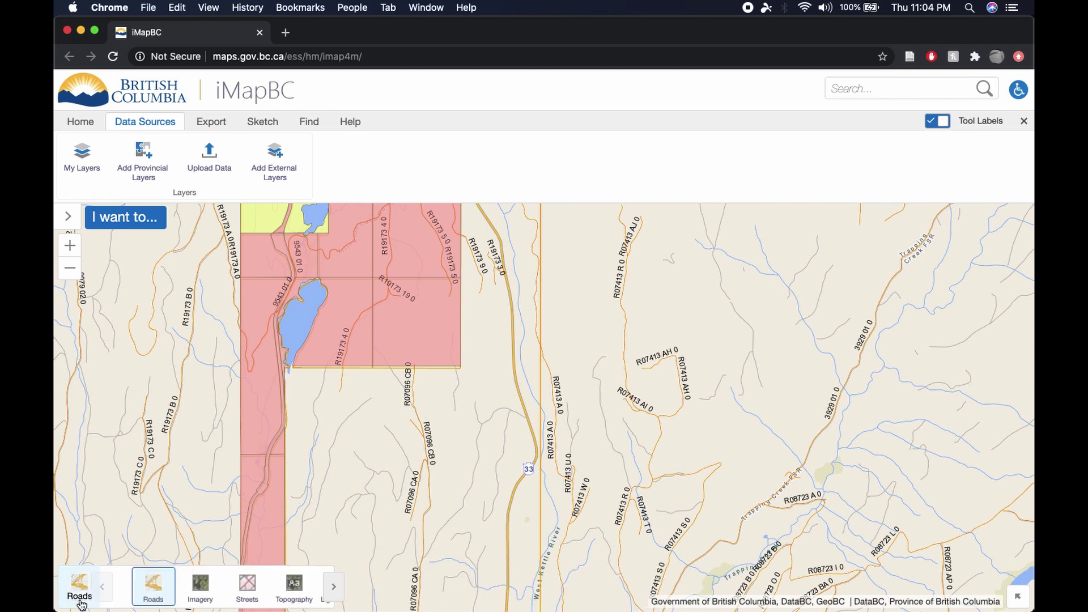
{"action": "left_click", "coordinate": [194, 592]}
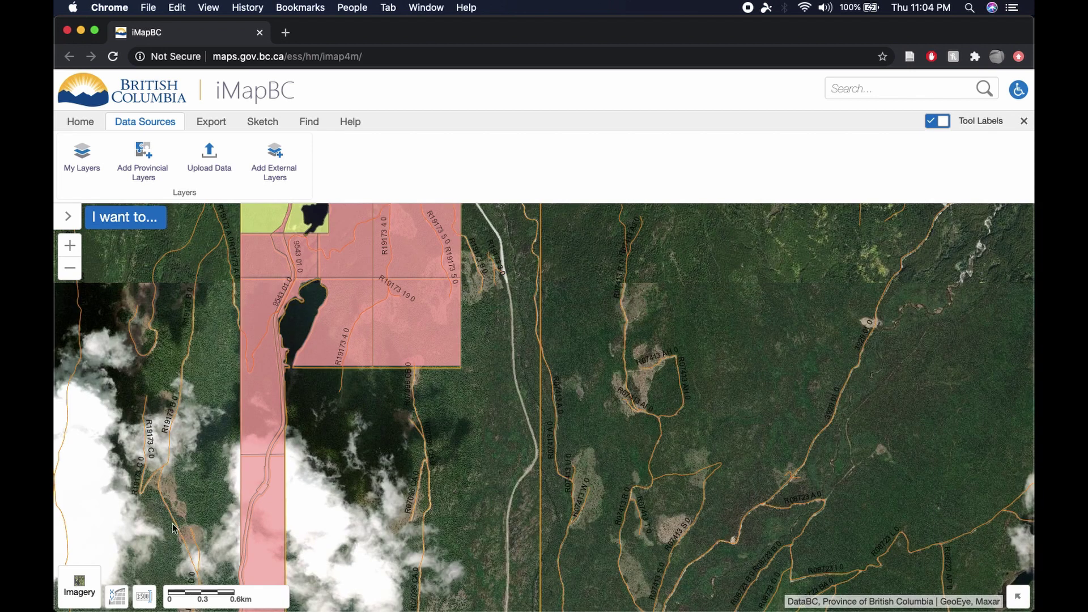
{"action": "mouse_move", "coordinate": [82, 591]}
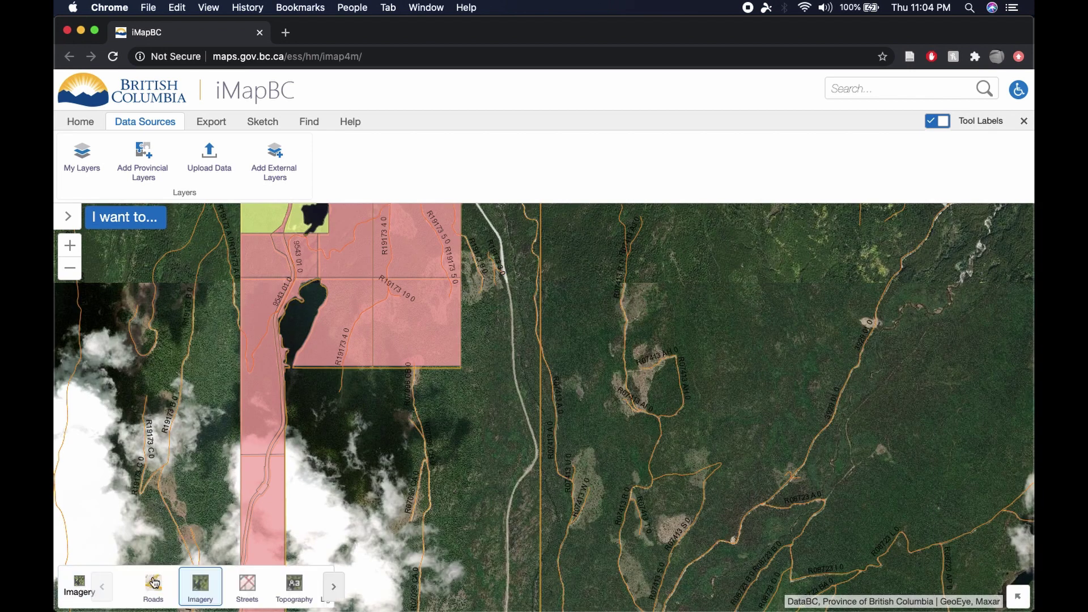
{"action": "left_click", "coordinate": [283, 589]}
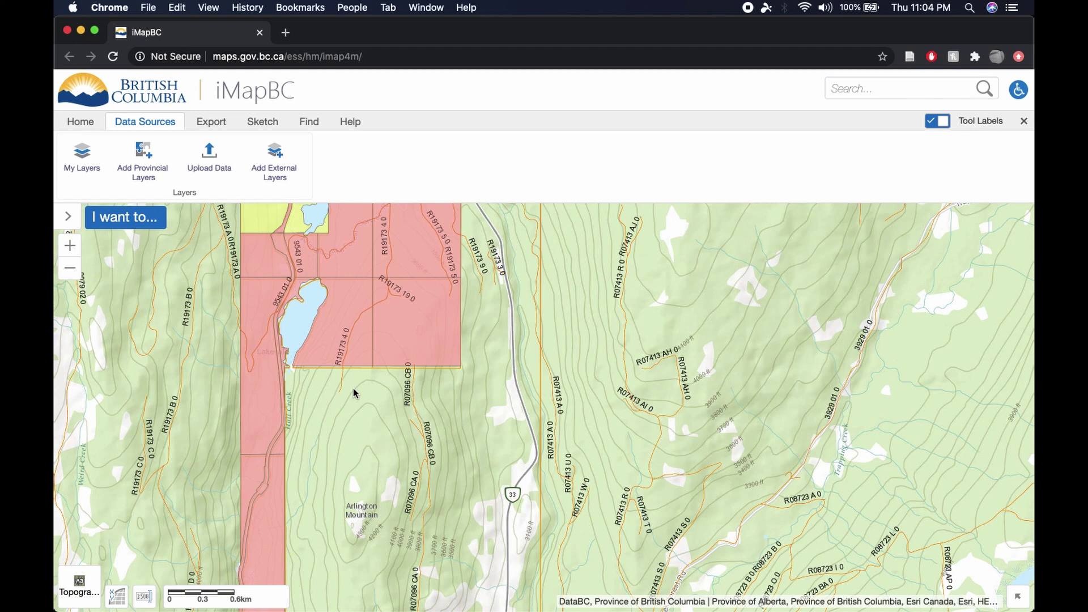
- Zoom out two levels, then zoom back in and centre Highway 33 beside Arlington Mountain
{"action": "left_click", "coordinate": [70, 270]}
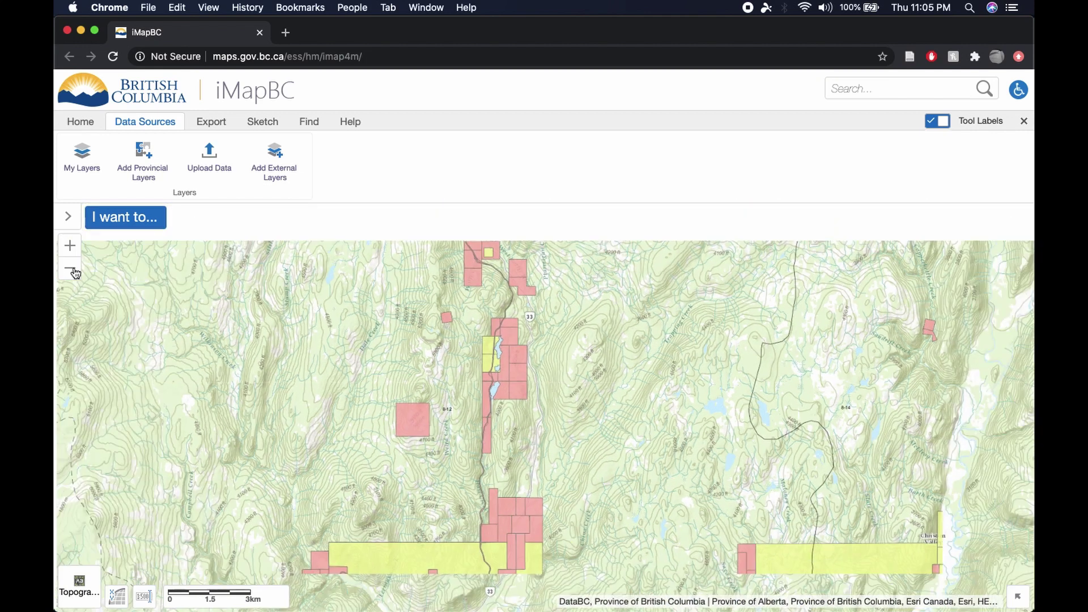
{"action": "left_click", "coordinate": [70, 270]}
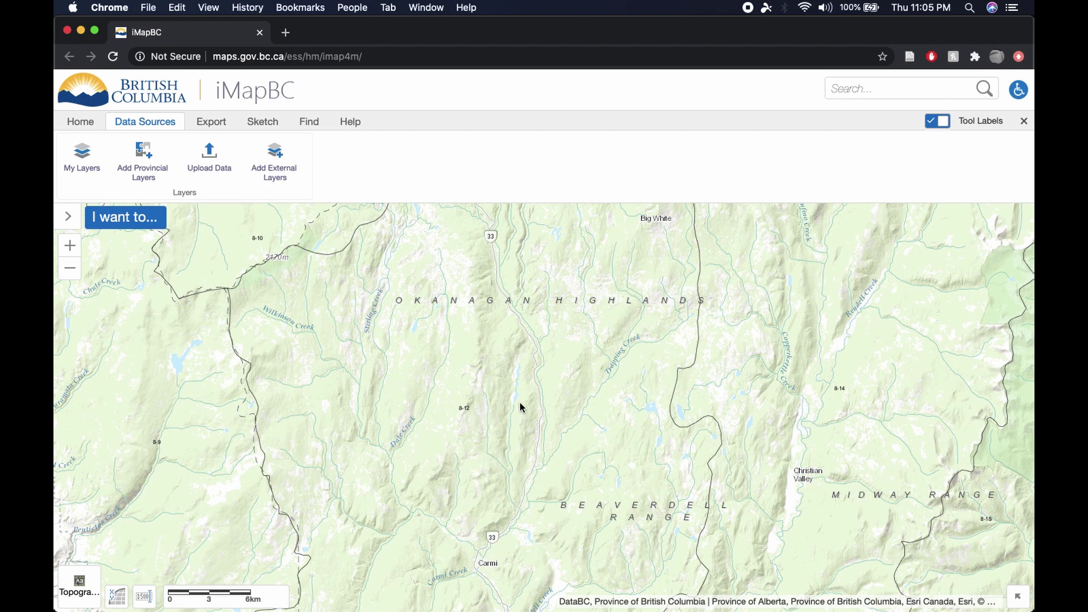
{"action": "scroll", "coordinate": [522, 402], "scroll_direction": "up", "scroll_amount": 3}
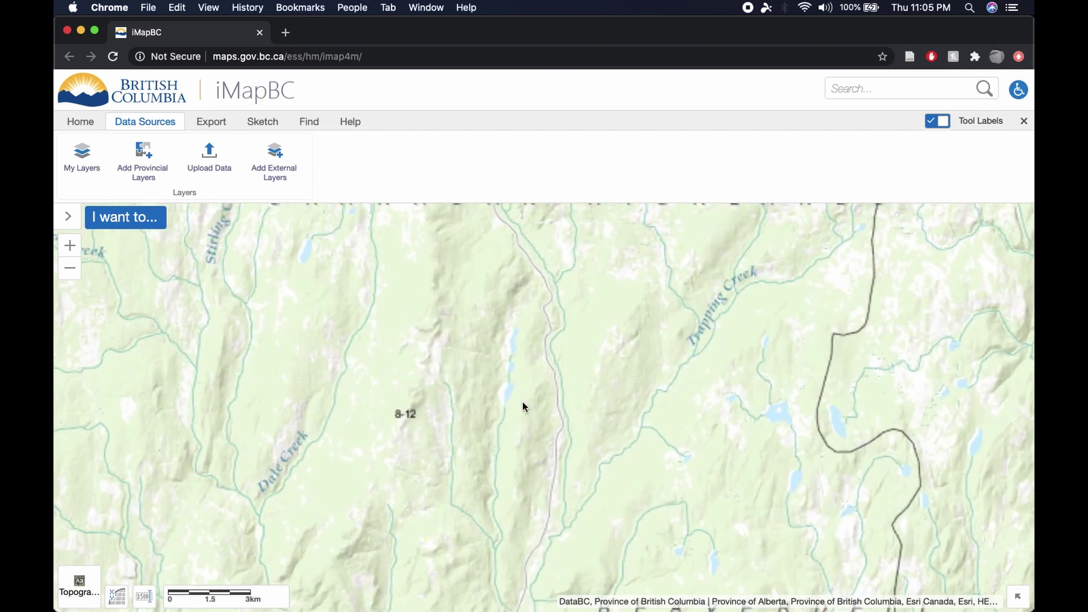
{"action": "scroll", "coordinate": [522, 402], "scroll_direction": "up", "scroll_amount": 1}
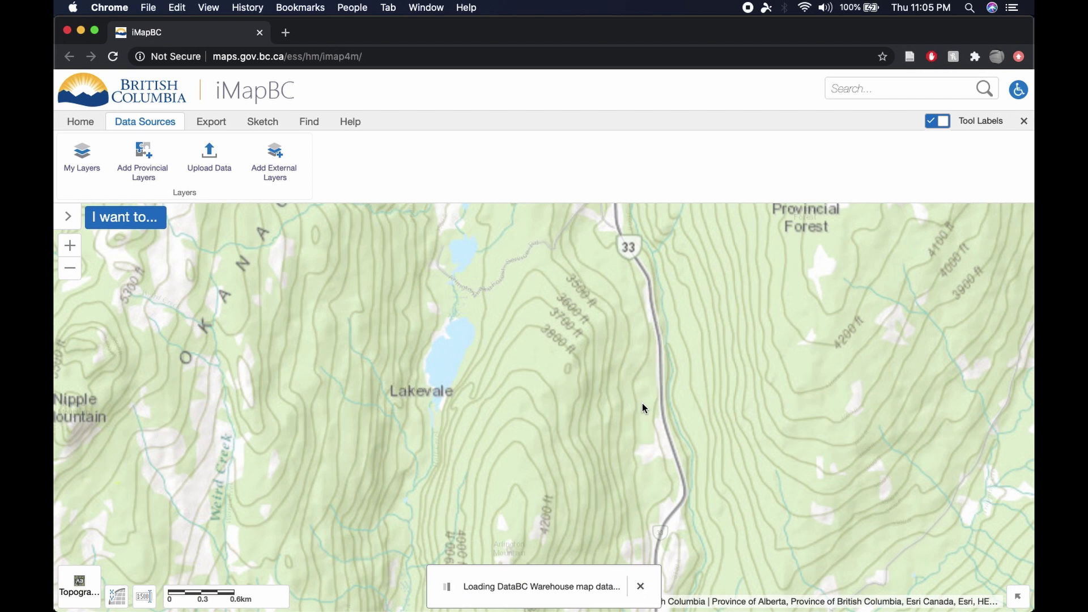
{"action": "left_click_drag", "start_coordinate": [642, 402], "coordinate": [573, 399]}
{"action": "double_click", "coordinate": [573, 399]}
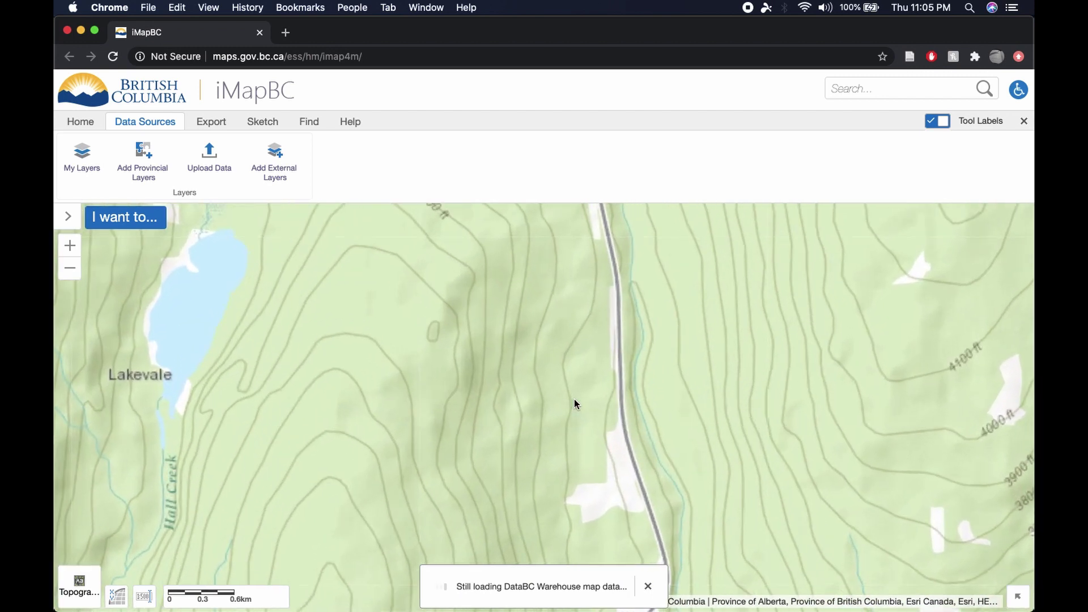
{"action": "left_click_drag", "start_coordinate": [608, 578], "coordinate": [583, 419]}
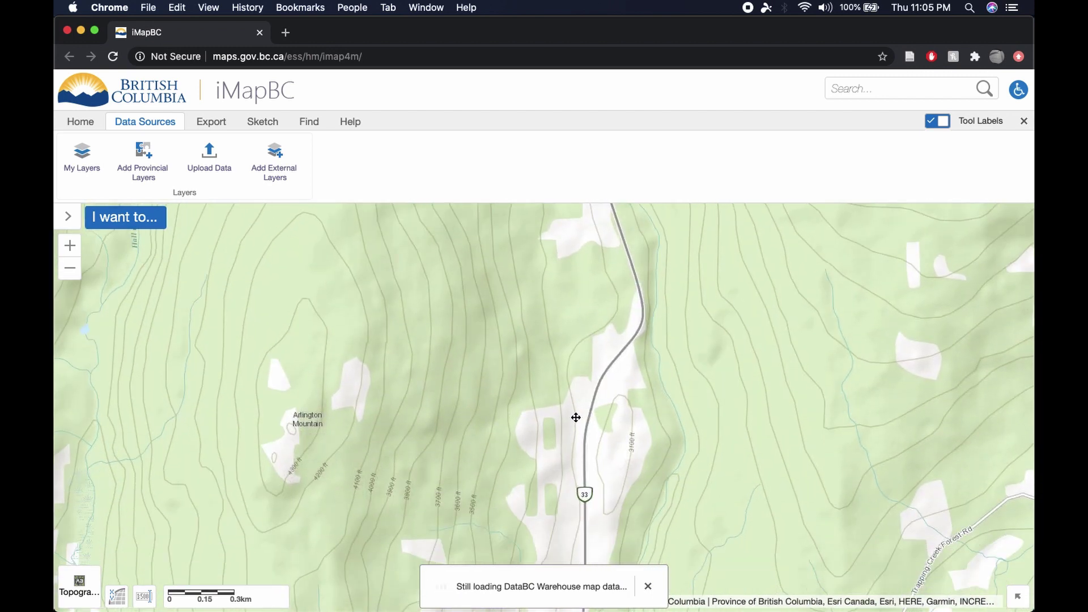
{"action": "left_click_drag", "start_coordinate": [561, 555], "coordinate": [554, 410]}
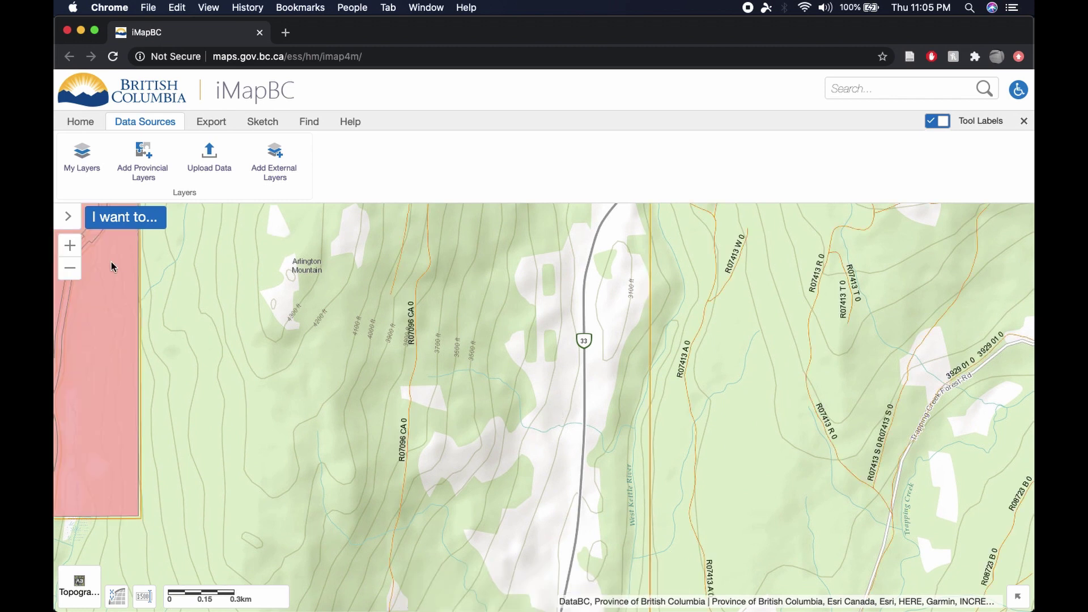
- Zoom out two levels and pan along Highway 33 past McCulloch and Haynes Lake toward Joe Rich Creek
{"action": "left_click", "coordinate": [69, 269]}
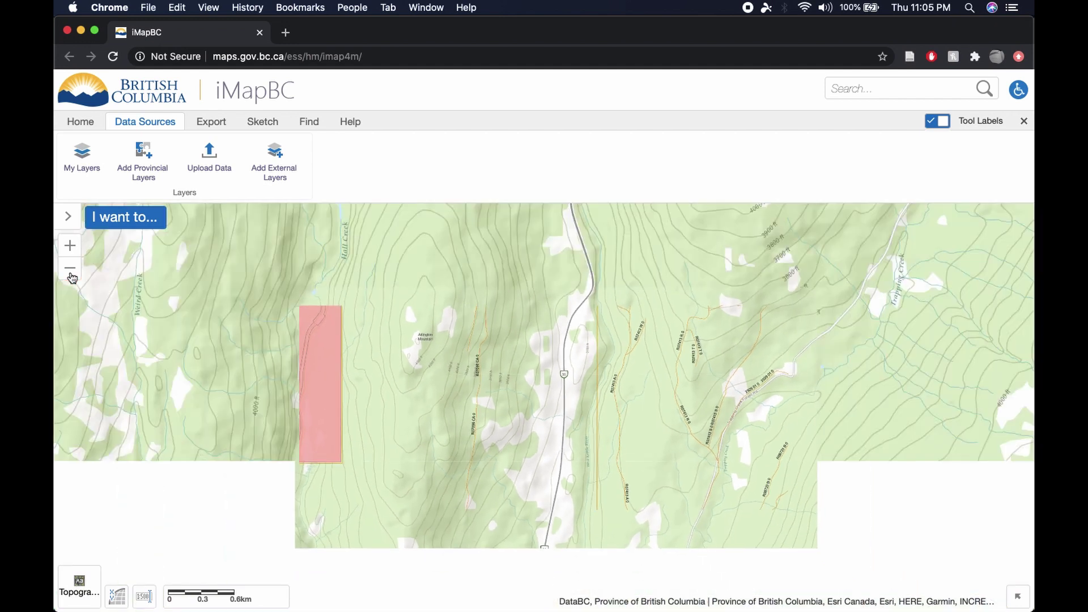
{"action": "left_click", "coordinate": [70, 270]}
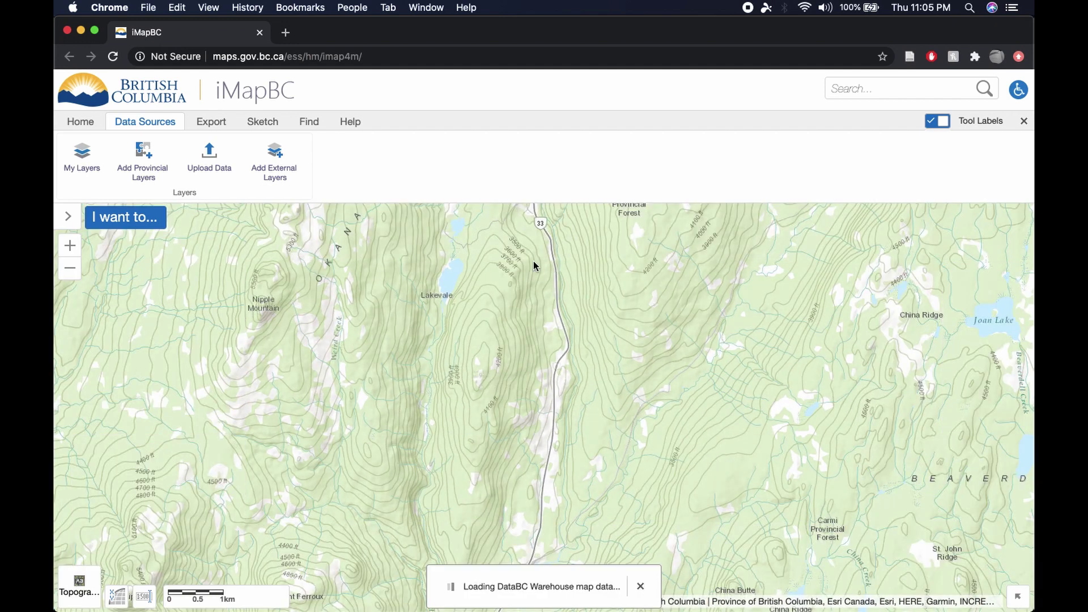
{"action": "left_click_drag", "start_coordinate": [534, 265], "coordinate": [559, 496]}
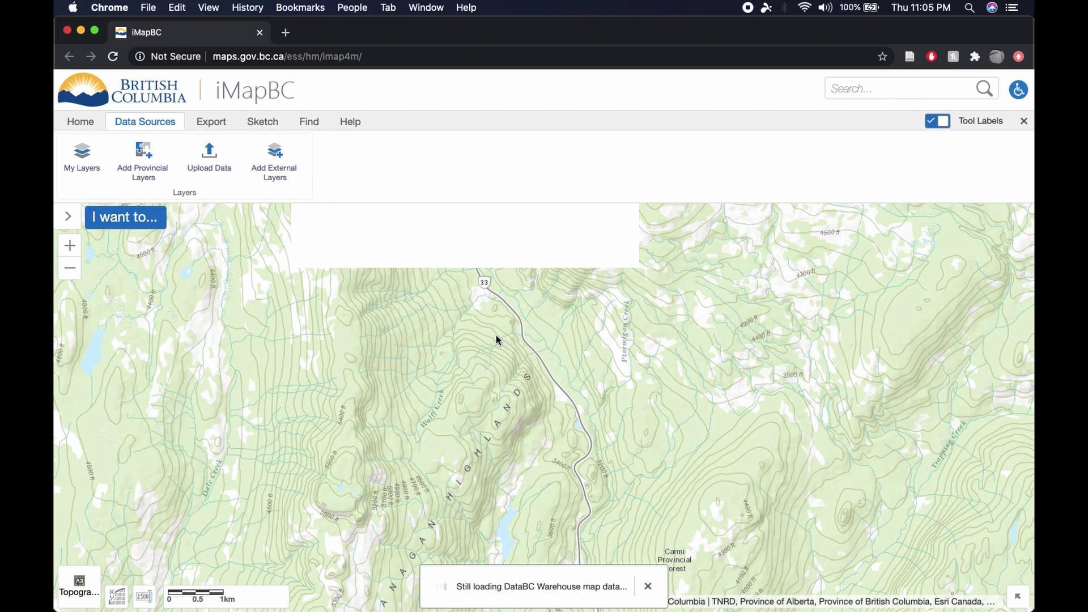
{"action": "left_click_drag", "start_coordinate": [495, 338], "coordinate": [587, 475]}
{"action": "left_click_drag", "start_coordinate": [493, 304], "coordinate": [584, 438]}
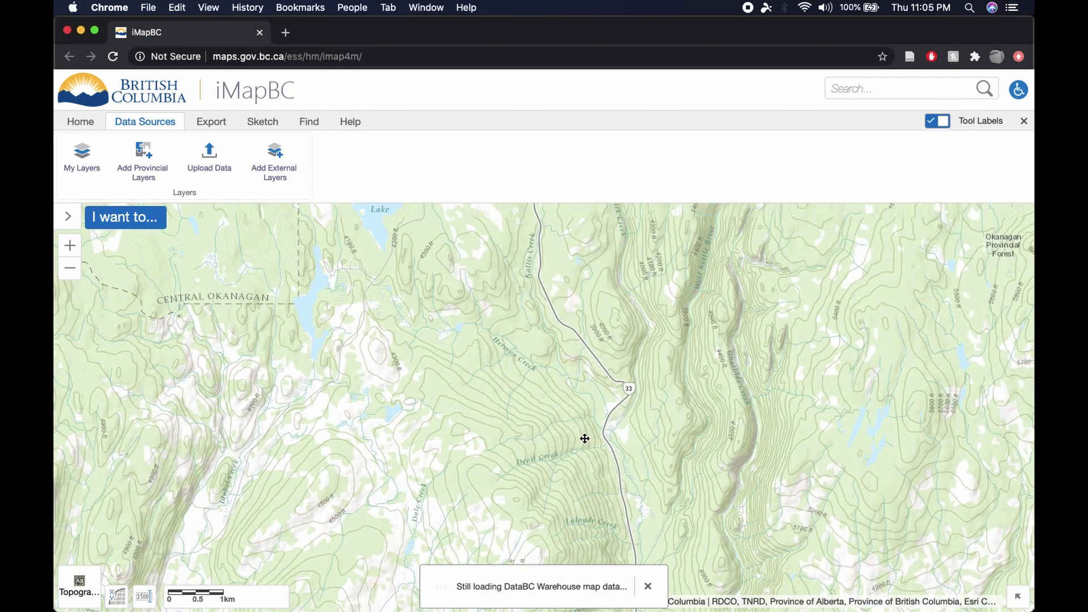
{"action": "left_click_drag", "start_coordinate": [536, 314], "coordinate": [563, 419]}
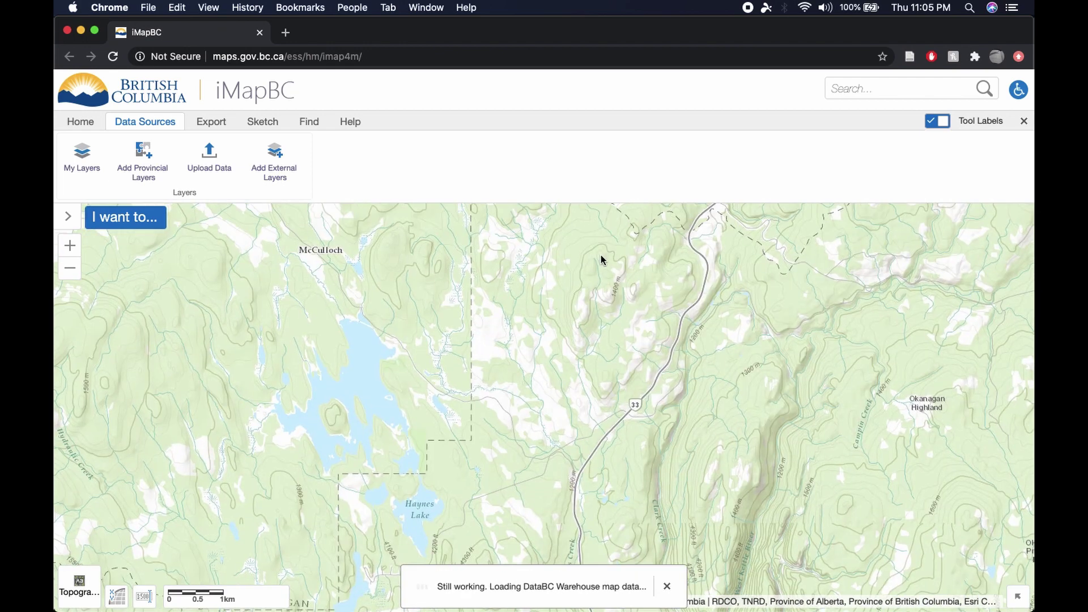
{"action": "left_click_drag", "start_coordinate": [602, 260], "coordinate": [563, 430]}
{"action": "left_click_drag", "start_coordinate": [563, 368], "coordinate": [563, 430]}
{"action": "left_click_drag", "start_coordinate": [600, 260], "coordinate": [564, 430]}
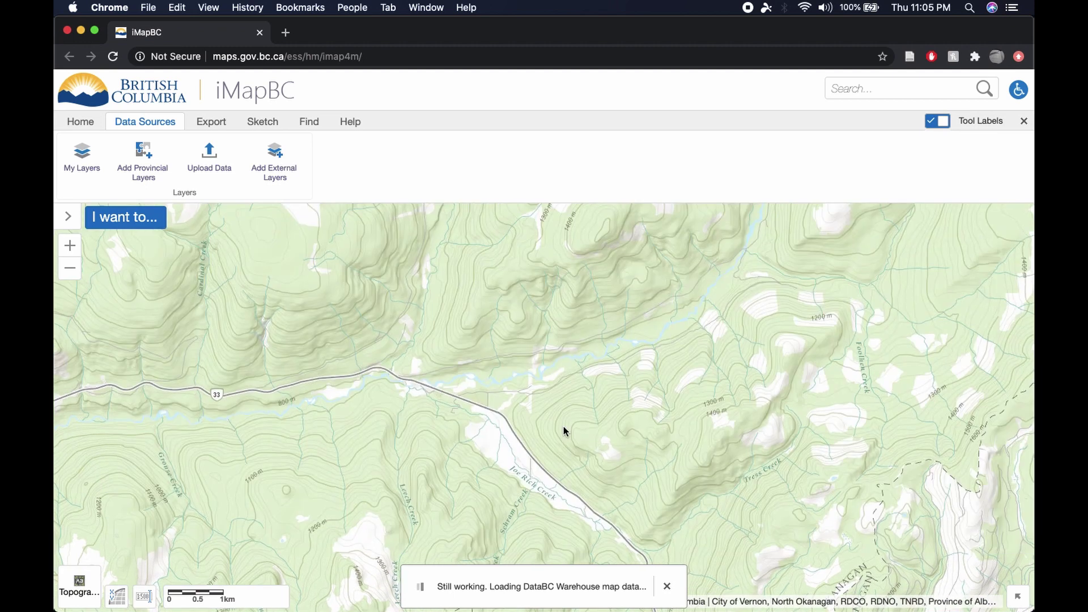
{"action": "key", "text": "Left"}
{"action": "key", "text": "Left"}
{"action": "key", "text": "Left"}
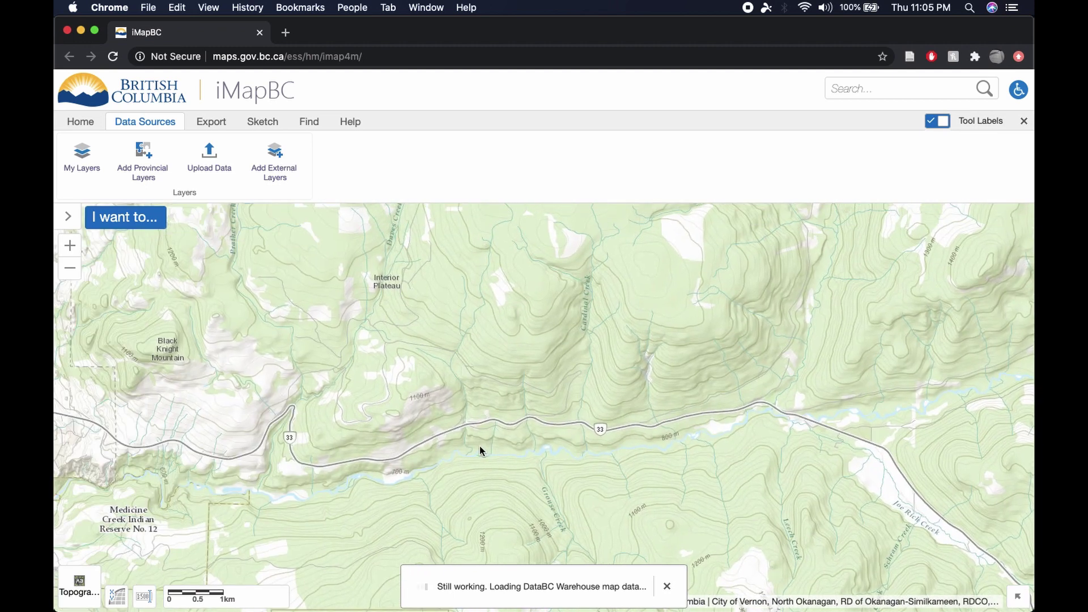
- Zoom in on the highway valley and pan across the yellow and pink land parcels
{"action": "double_click", "coordinate": [479, 445]}
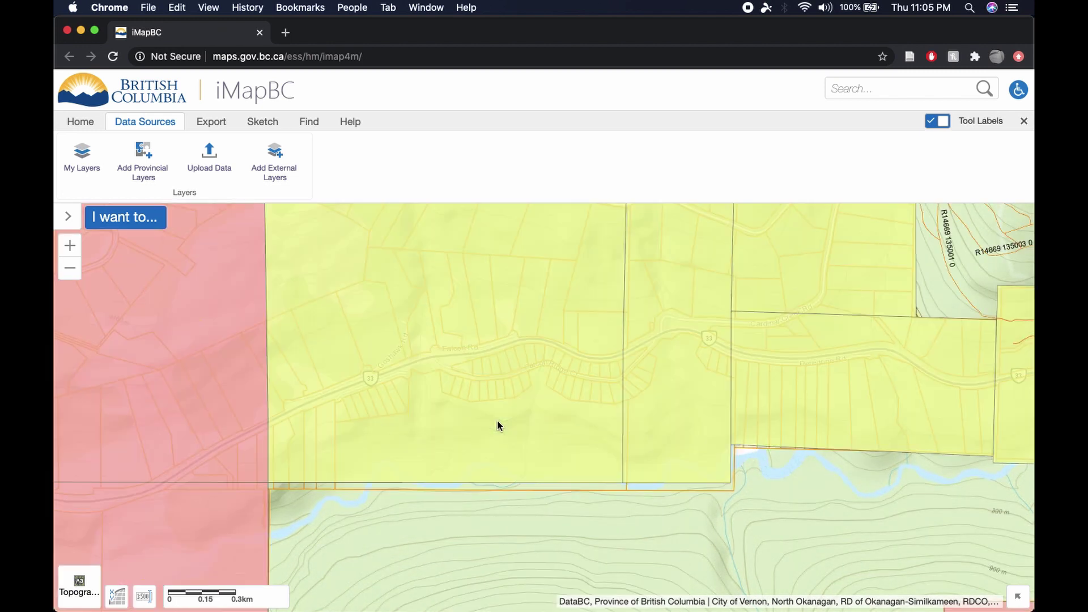
{"action": "key", "text": "Down"}
{"action": "key", "text": "Right"}
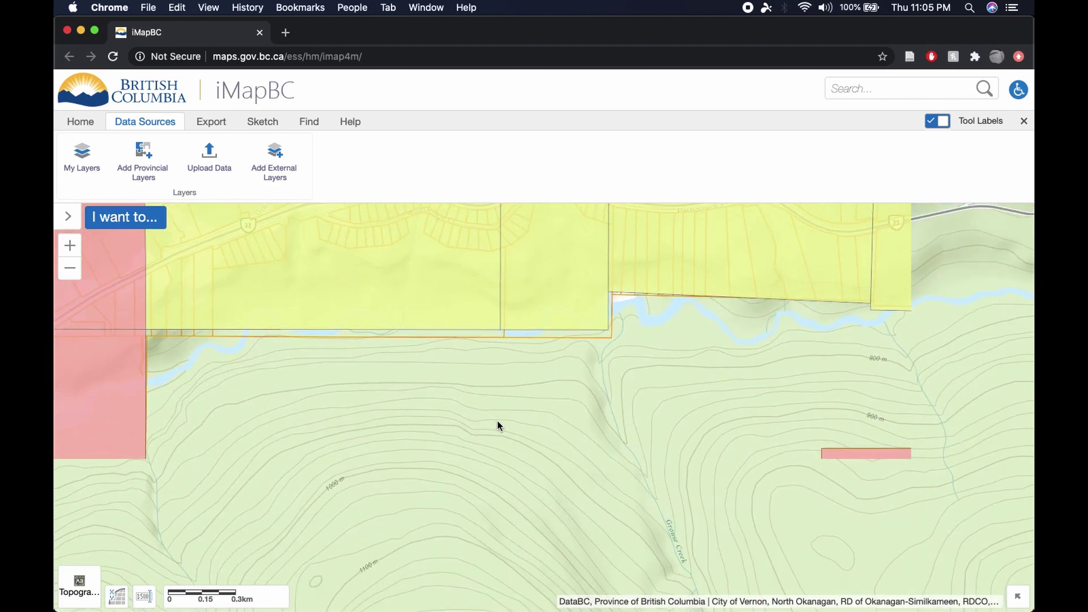
{"action": "key", "text": "Right"}
{"action": "key", "text": "Up"}
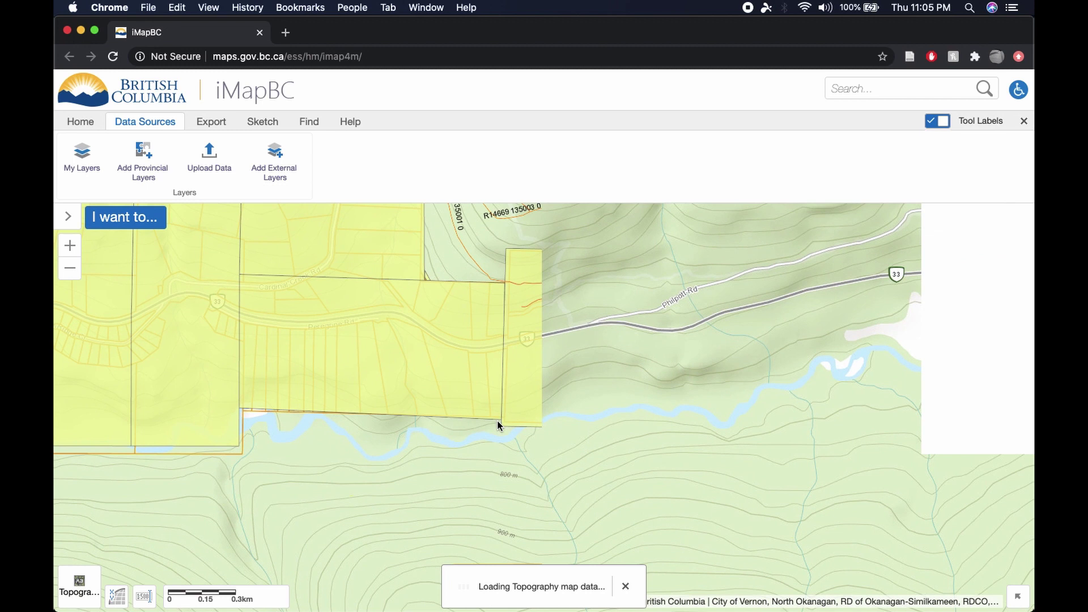
{"action": "key", "text": "Right"}
{"action": "key", "text": "Up"}
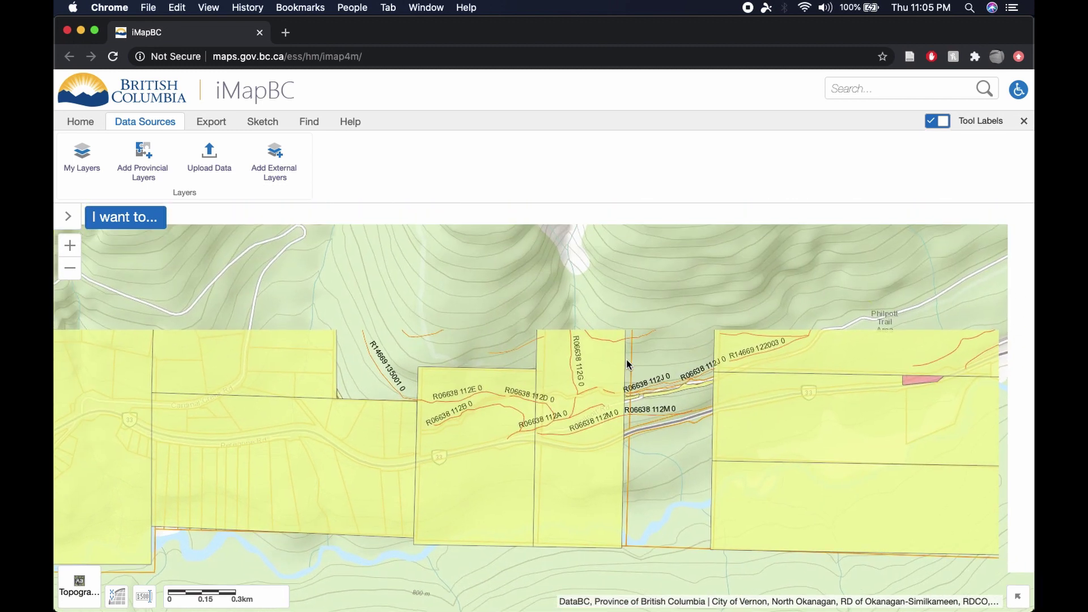
{"action": "key", "text": "Down"}
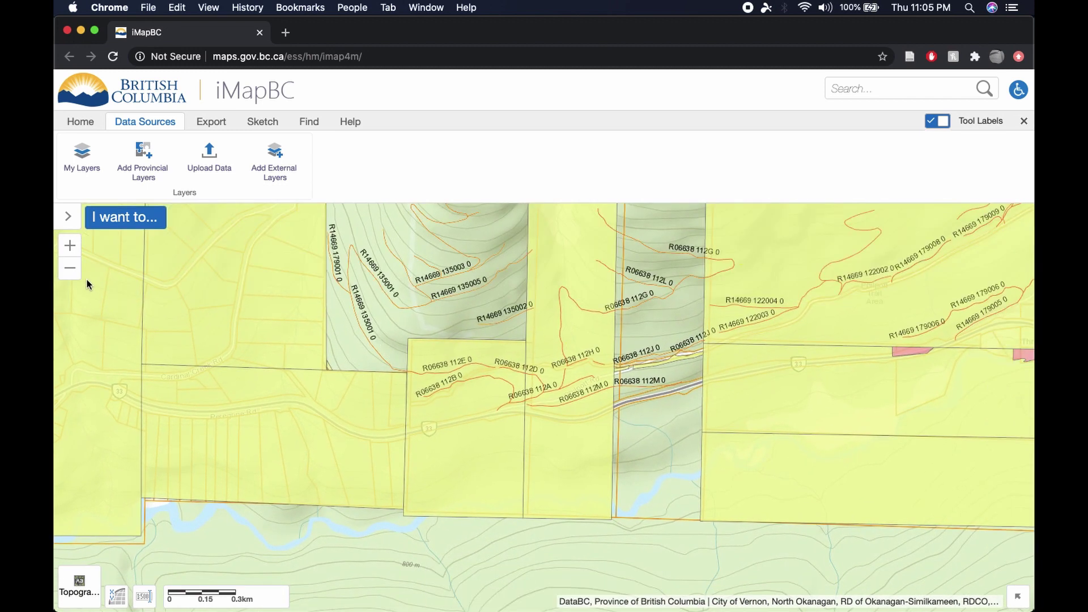
- Zoom out one level to show labelled forest roads and parcels south of Highway 33
{"action": "left_click", "coordinate": [70, 268]}
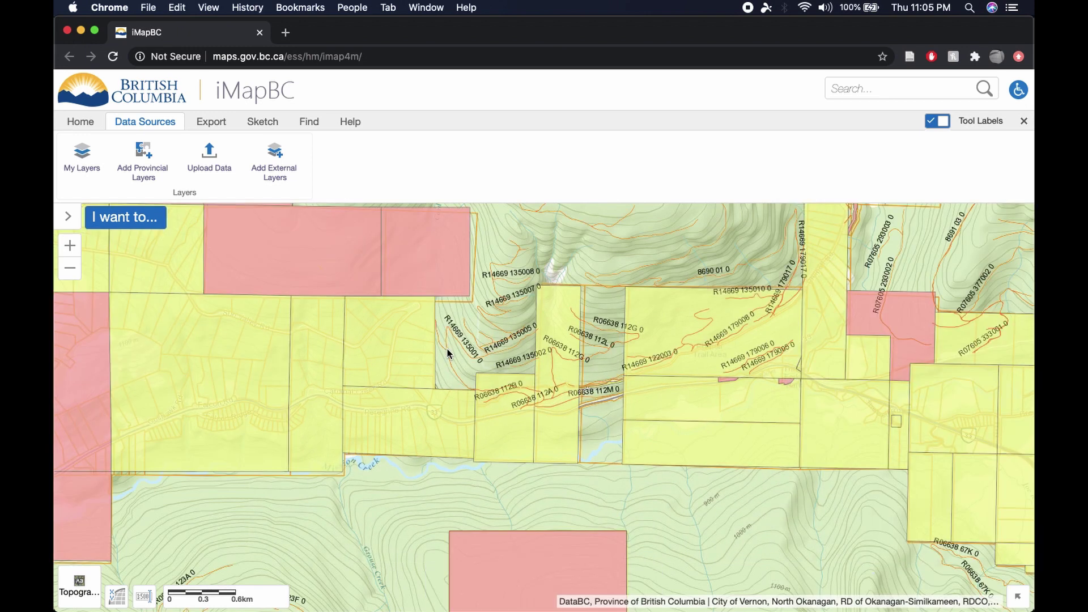
{"action": "scroll", "coordinate": [656, 348], "scroll_direction": "right", "scroll_amount": 5}
{"action": "scroll", "coordinate": [656, 348], "scroll_direction": "up", "scroll_amount": 2}
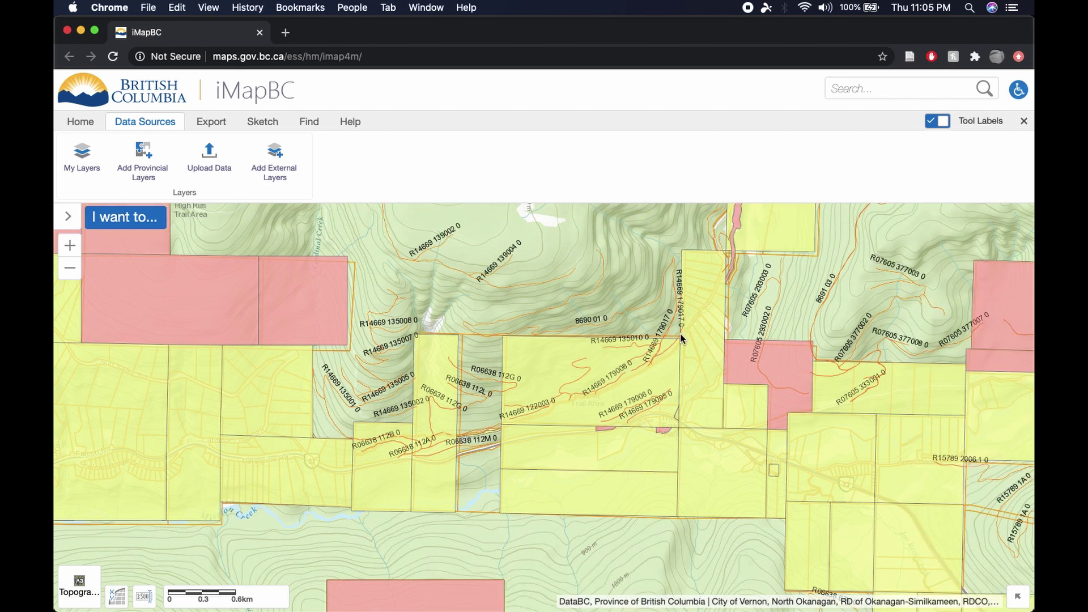
{"action": "scroll", "coordinate": [784, 355], "scroll_direction": "down", "scroll_amount": 6}
{"action": "scroll", "coordinate": [783, 356], "scroll_direction": "right", "scroll_amount": 8}
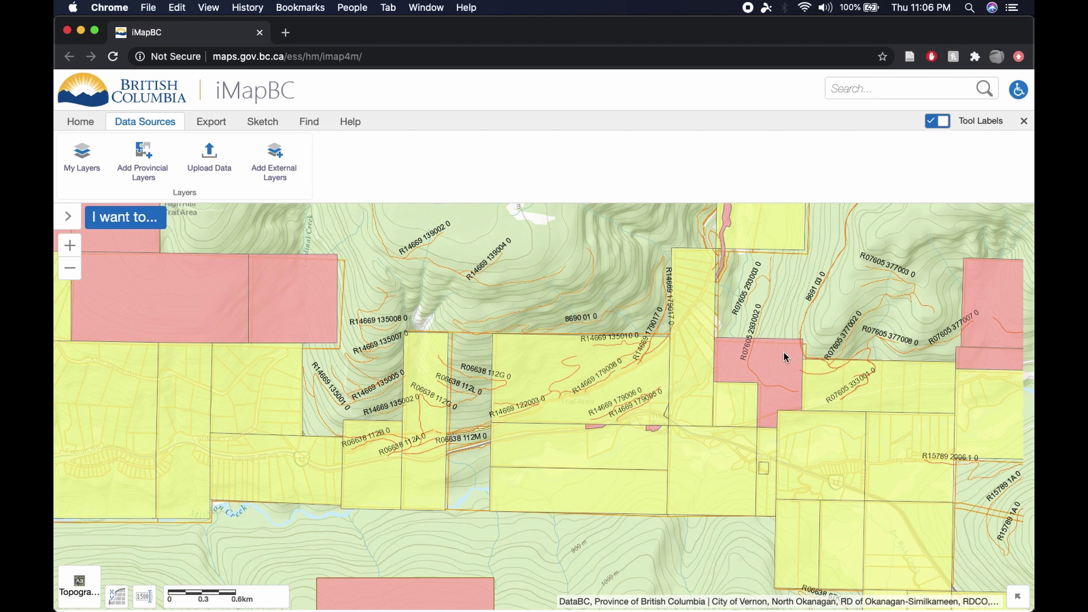
{"action": "scroll", "coordinate": [783, 356], "scroll_direction": "down", "scroll_amount": 2}
{"action": "scroll", "coordinate": [784, 356], "scroll_direction": "right", "scroll_amount": 3}
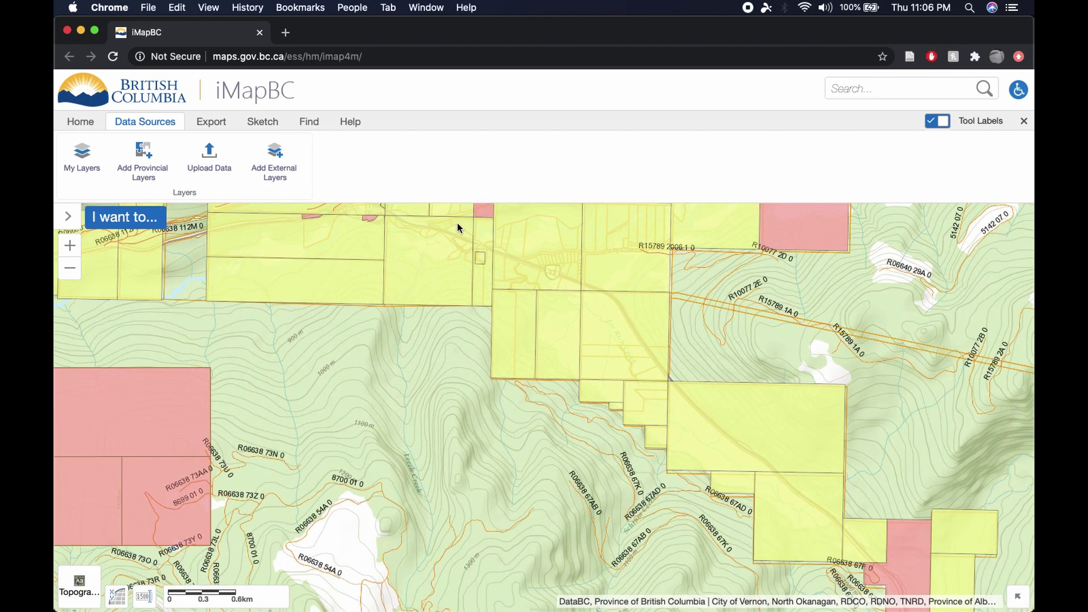
- Open the provincial layer catalogue and expand the Fish Wildlife and Plant Species group
{"action": "left_click", "coordinate": [151, 158]}
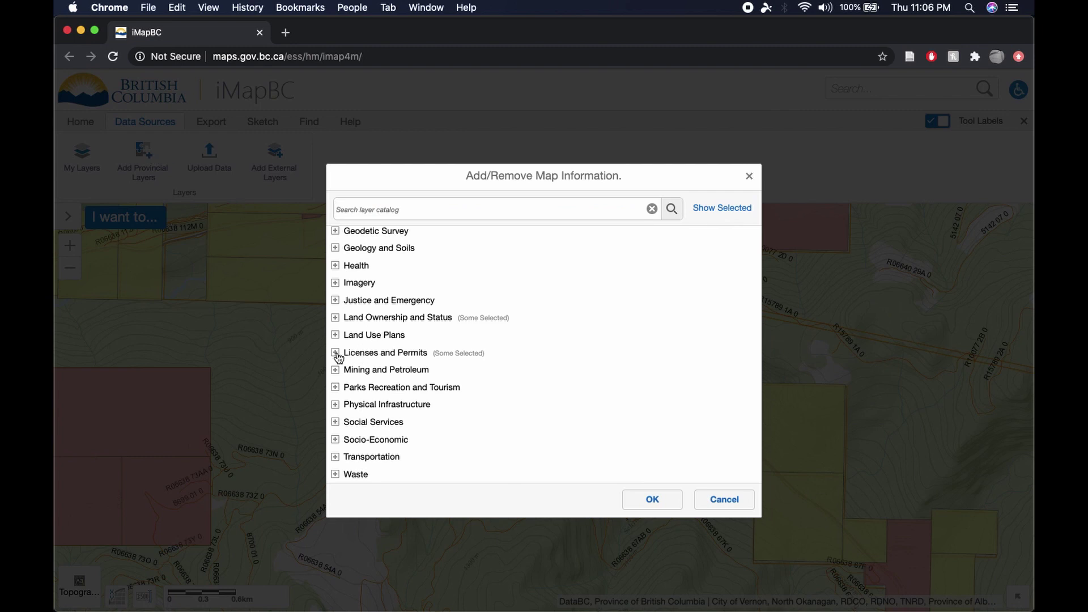
{"action": "left_click", "coordinate": [336, 319]}
{"action": "left_click", "coordinate": [336, 319]}
{"action": "scroll", "coordinate": [343, 291], "scroll_direction": "up", "scroll_amount": 3}
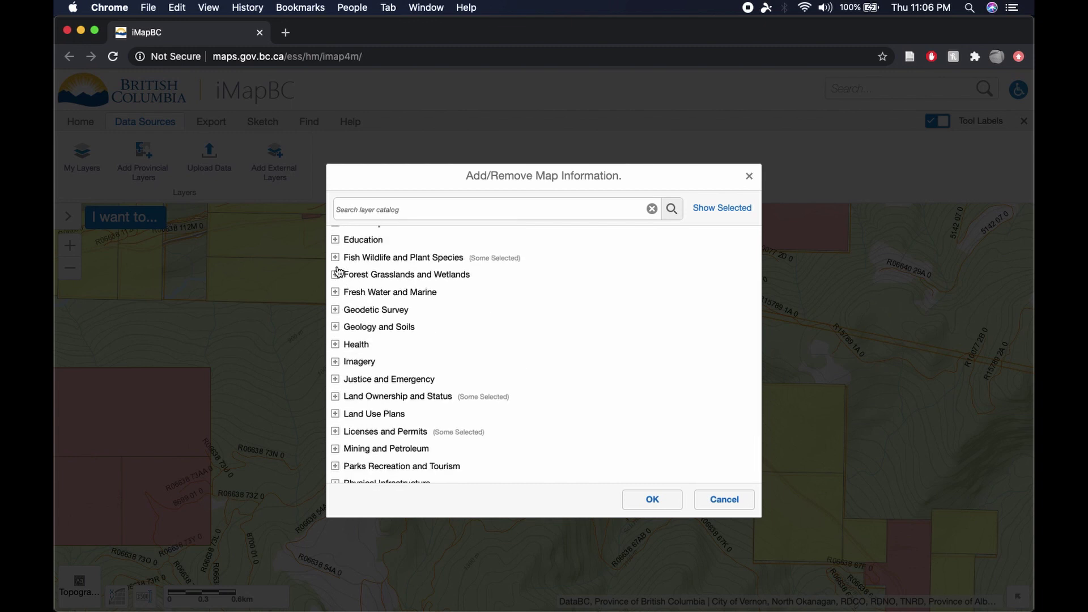
{"action": "left_click", "coordinate": [335, 258]}
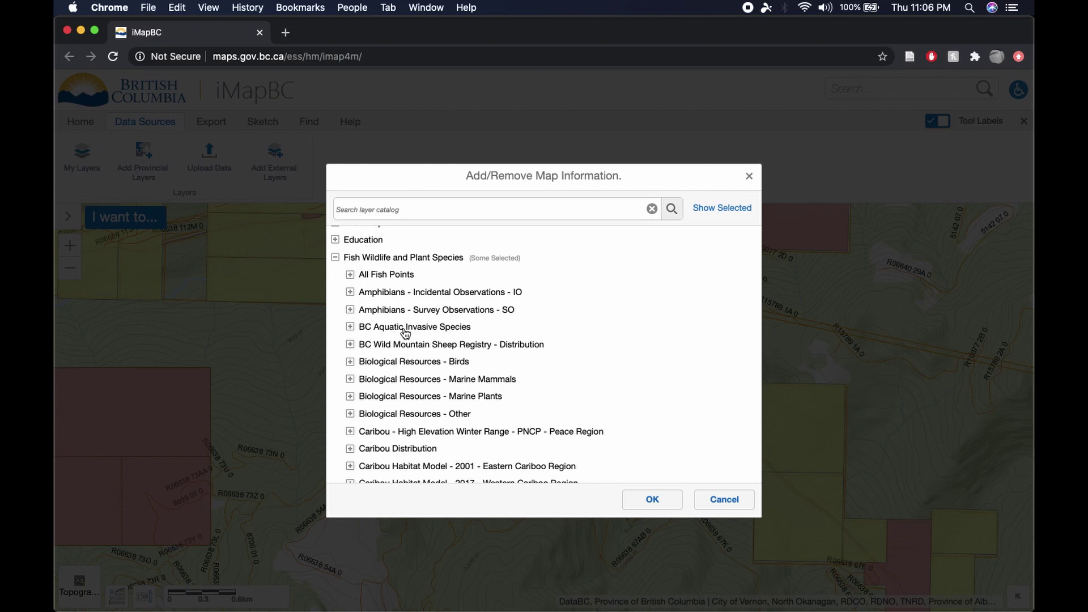
{"action": "scroll", "coordinate": [404, 332], "scroll_direction": "down", "scroll_amount": 2}
{"action": "scroll", "coordinate": [405, 333], "scroll_direction": "down", "scroll_amount": 2}
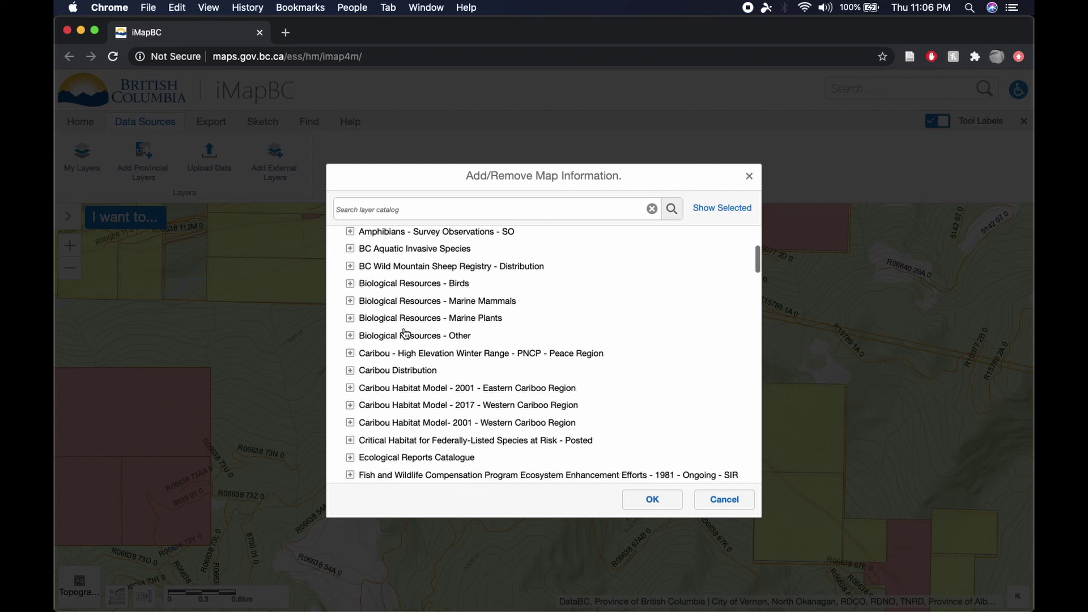
{"action": "left_click", "coordinate": [351, 324]}
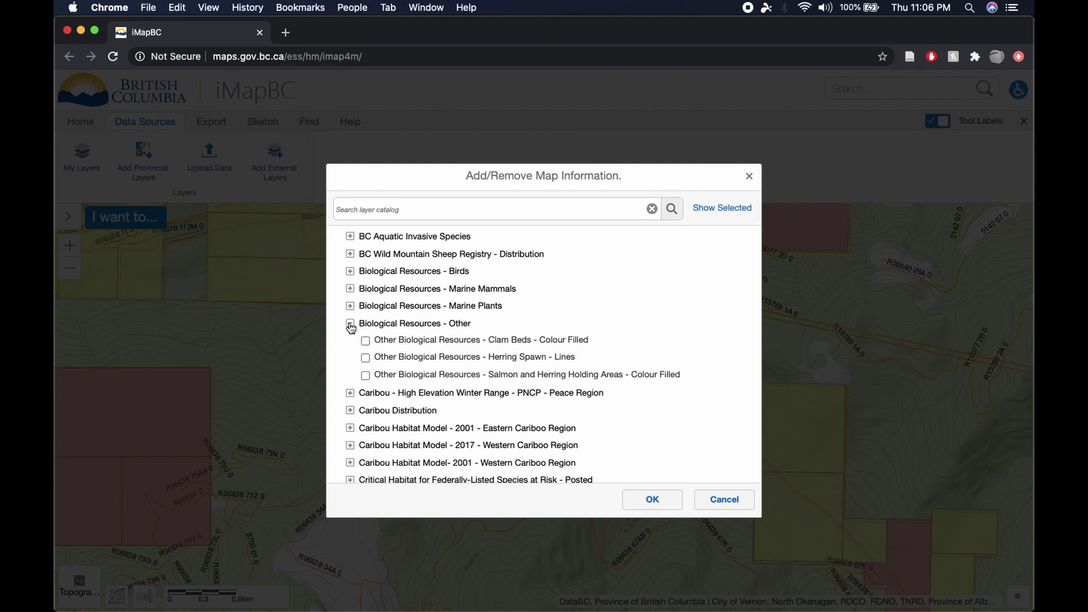
{"action": "left_click", "coordinate": [351, 324]}
- Expand Ungulate Winter Range - Approved and select its Colour Filled version
{"action": "scroll", "coordinate": [350, 328], "scroll_direction": "down", "scroll_amount": 5}
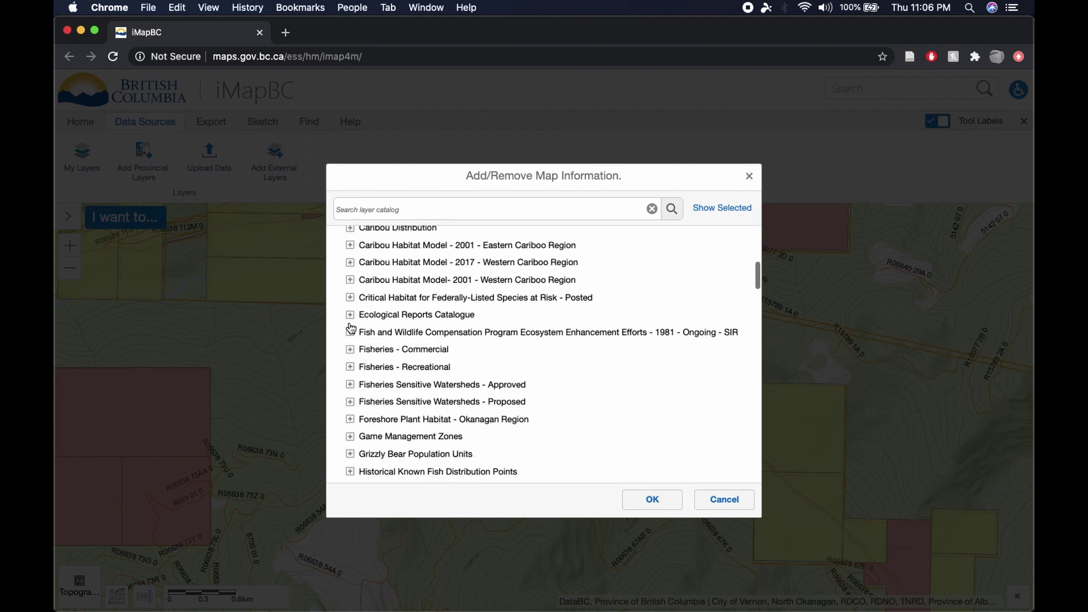
{"action": "scroll", "coordinate": [351, 327], "scroll_direction": "down", "scroll_amount": 4}
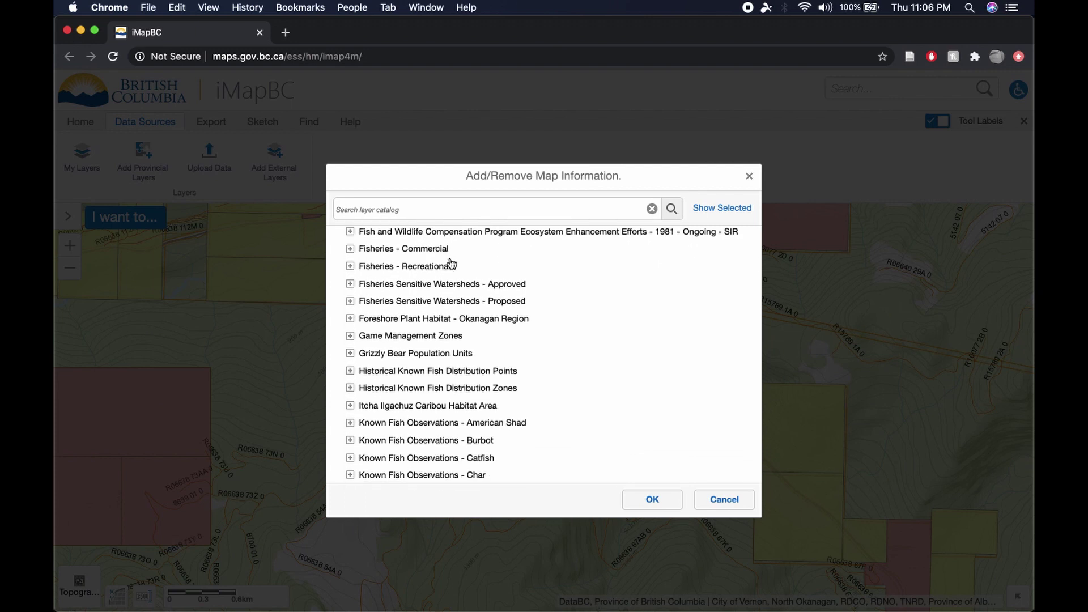
{"action": "scroll", "coordinate": [451, 264], "scroll_direction": "down", "scroll_amount": 6}
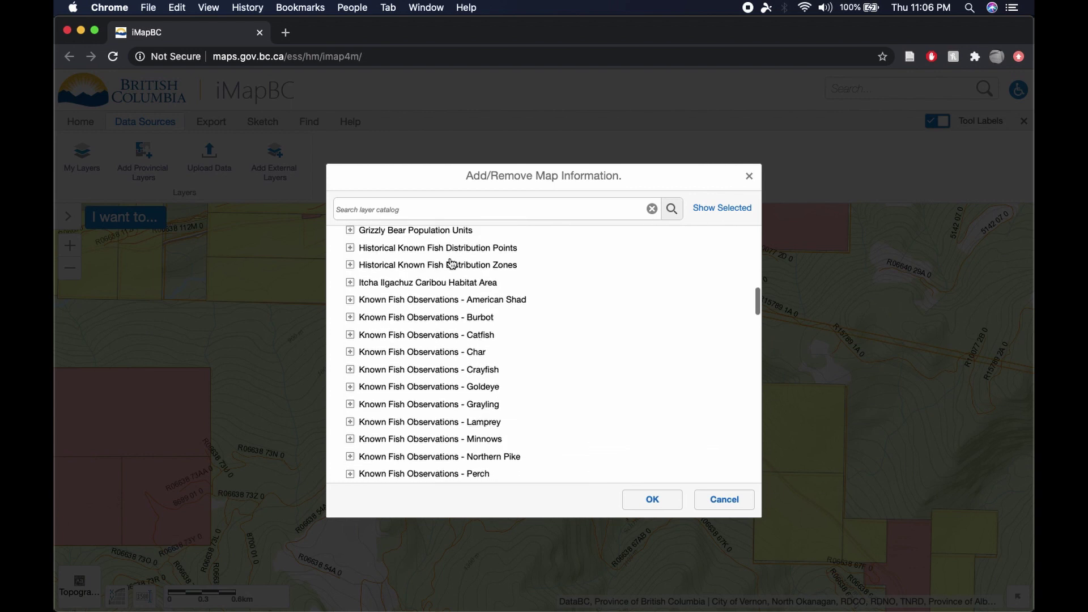
{"action": "scroll", "coordinate": [452, 264], "scroll_direction": "down", "scroll_amount": 12}
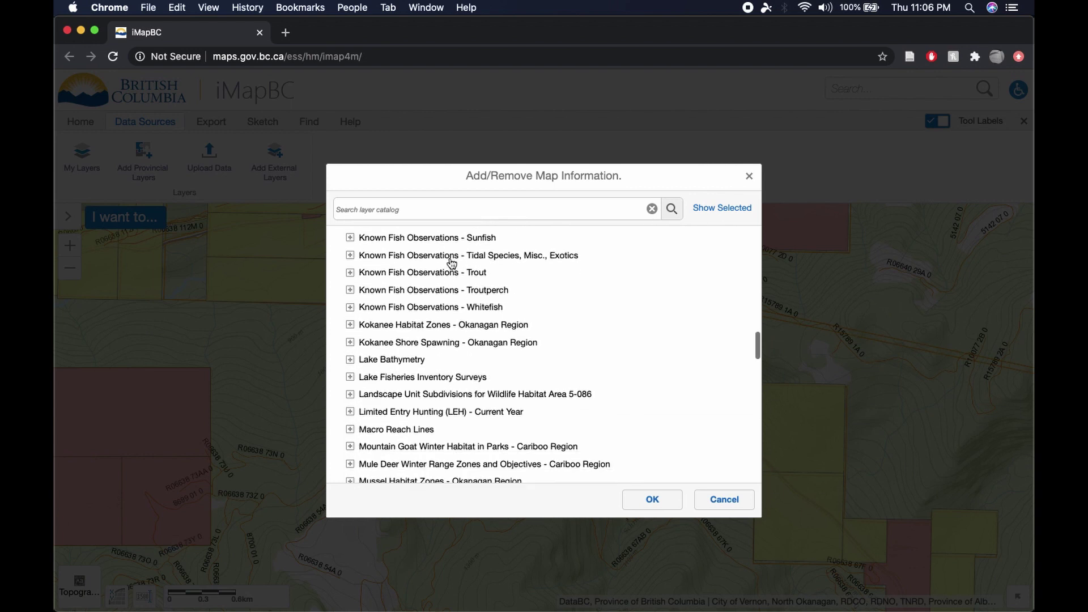
{"action": "scroll", "coordinate": [451, 264], "scroll_direction": "down", "scroll_amount": 4}
{"action": "scroll", "coordinate": [451, 264], "scroll_direction": "up", "scroll_amount": 2}
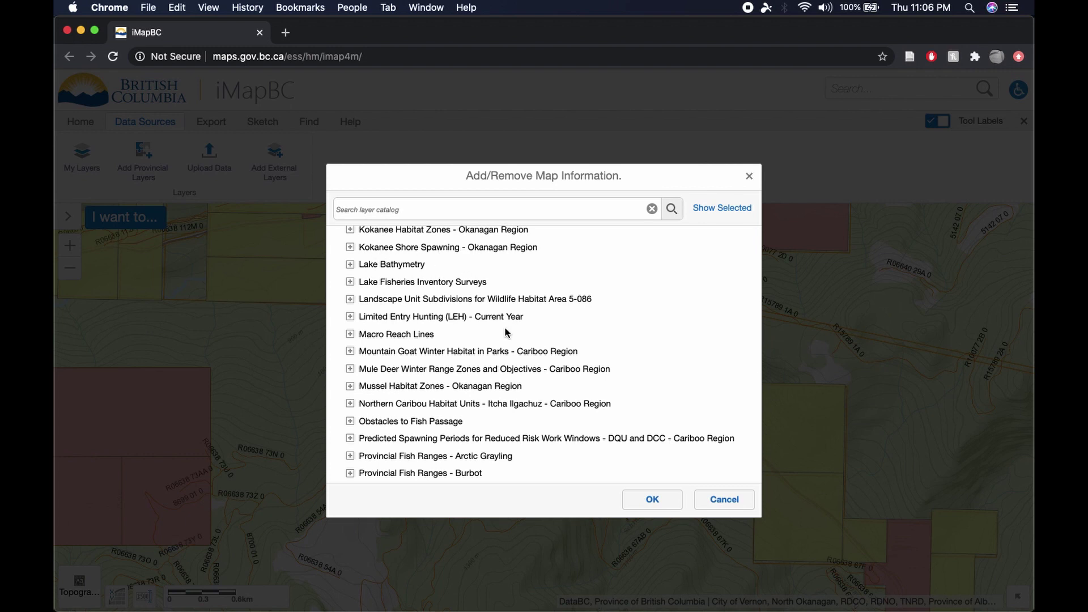
{"action": "scroll", "coordinate": [507, 332], "scroll_direction": "down", "scroll_amount": 12}
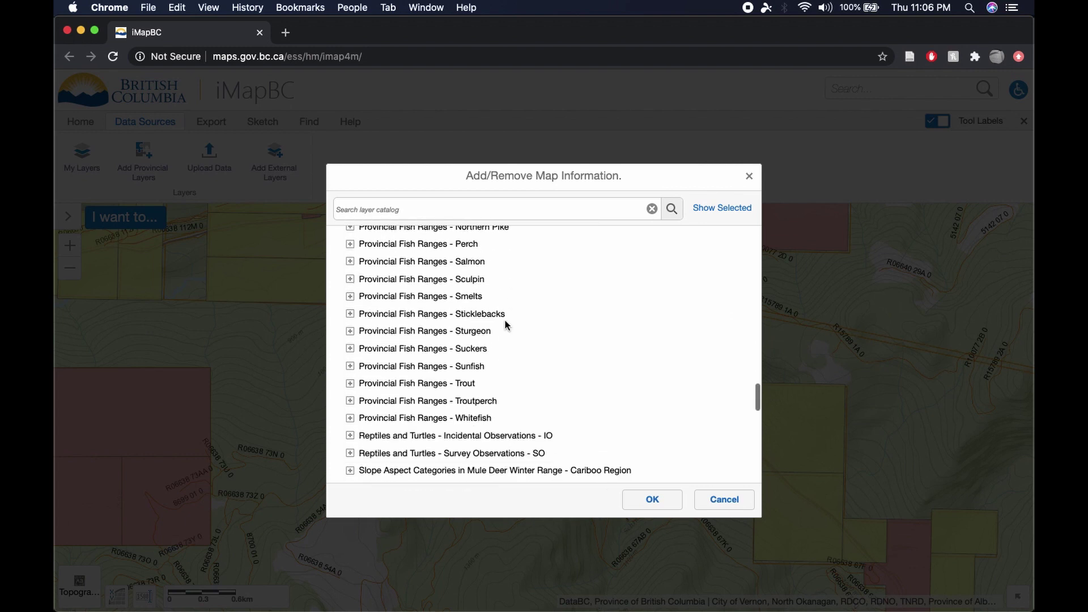
{"action": "scroll", "coordinate": [506, 325], "scroll_direction": "down", "scroll_amount": 5}
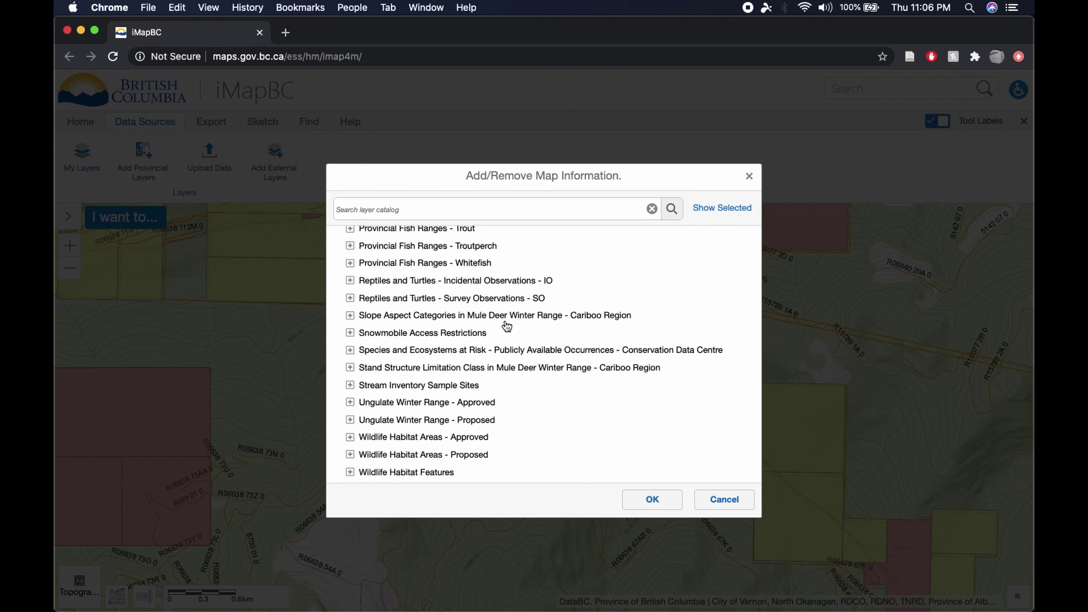
{"action": "scroll", "coordinate": [507, 327], "scroll_direction": "down", "scroll_amount": 2}
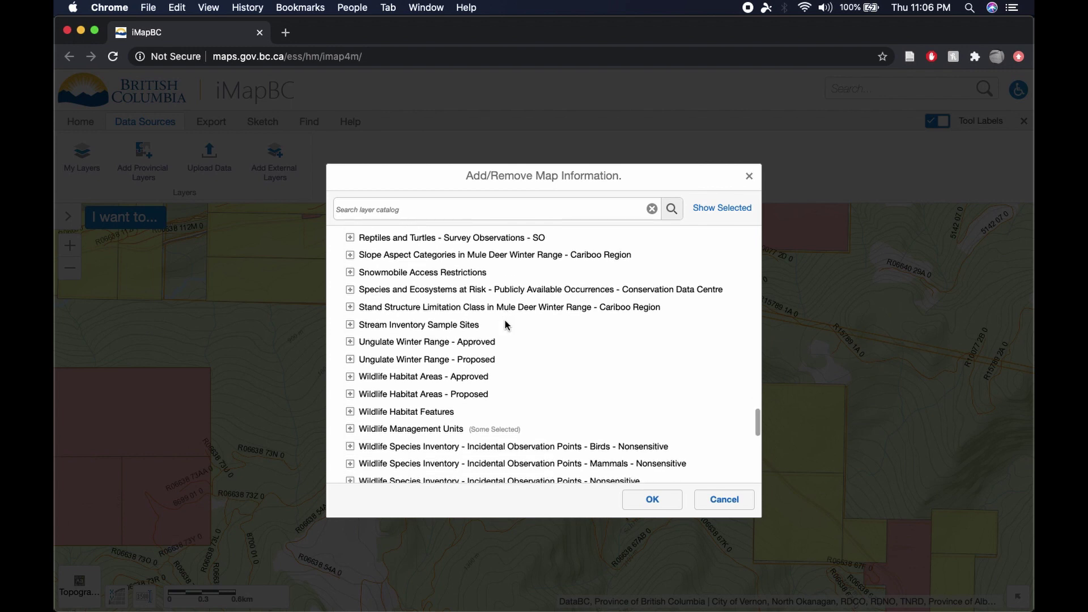
{"action": "scroll", "coordinate": [506, 325], "scroll_direction": "down", "scroll_amount": 1}
{"action": "left_click", "coordinate": [351, 315]}
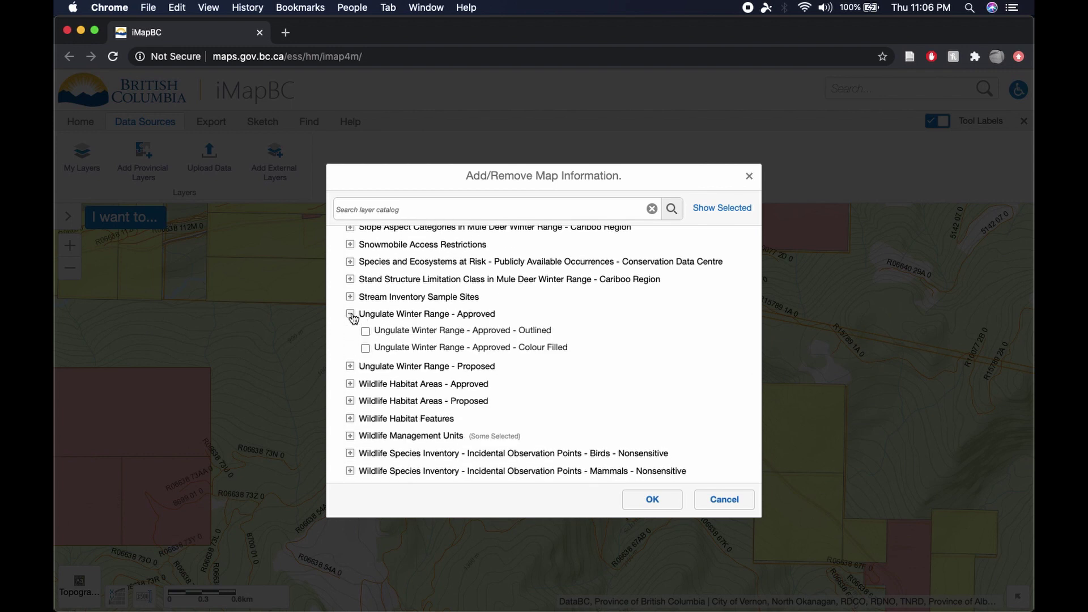
{"action": "left_click", "coordinate": [365, 348]}
- Confirm the Colour Filled layer, then zoom out and centre the map on Kelowna and Okanagan Lake
{"action": "left_click", "coordinate": [652, 499]}
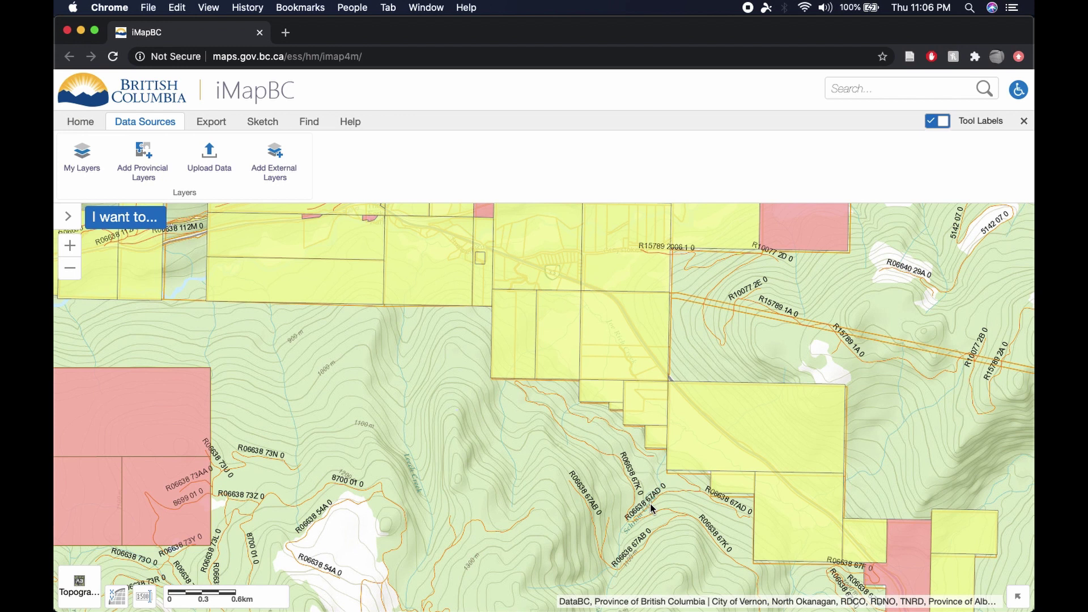
{"action": "left_click", "coordinate": [70, 272]}
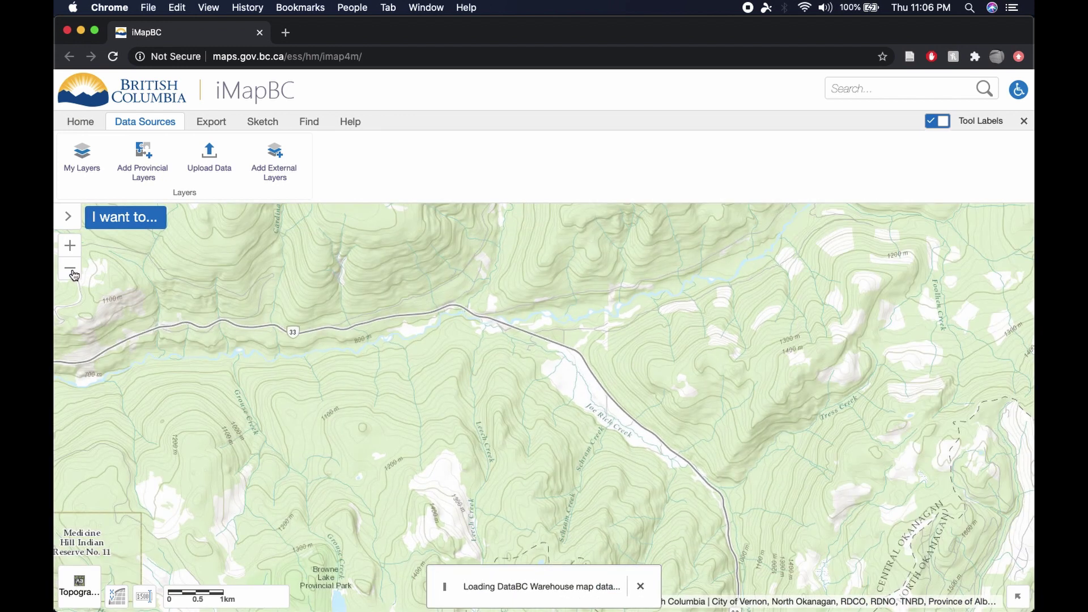
{"action": "left_click", "coordinate": [70, 271]}
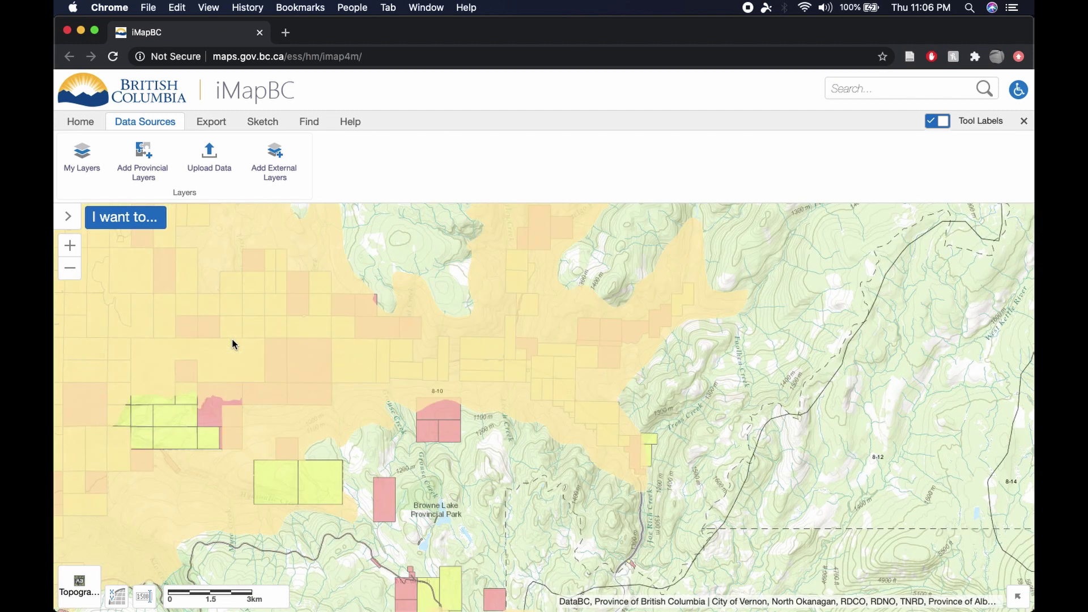
{"action": "left_click_drag", "start_coordinate": [232, 338], "coordinate": [389, 317]}
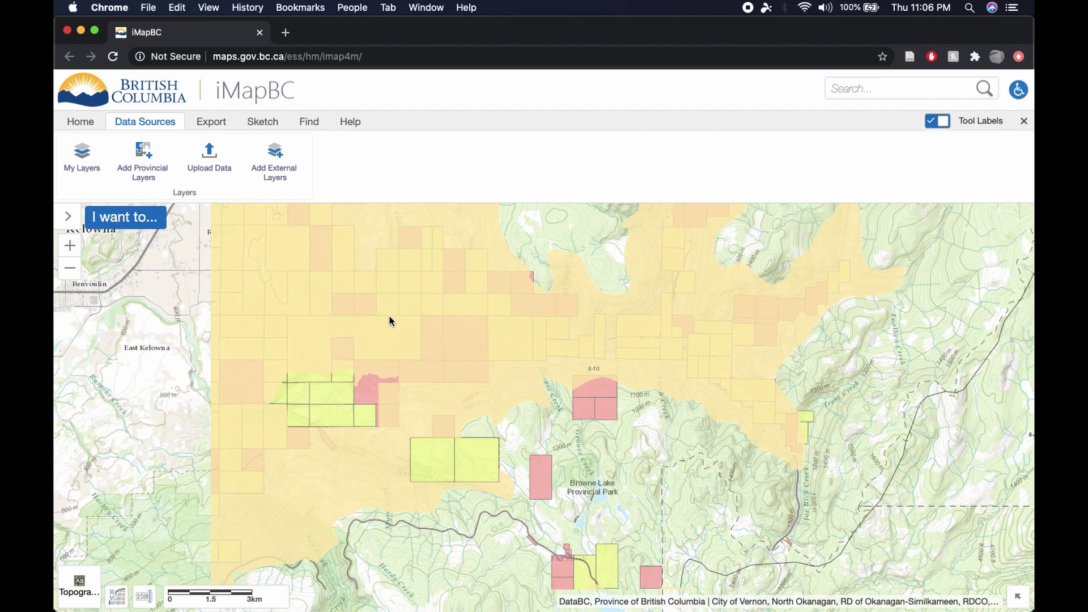
{"action": "left_click", "coordinate": [70, 278]}
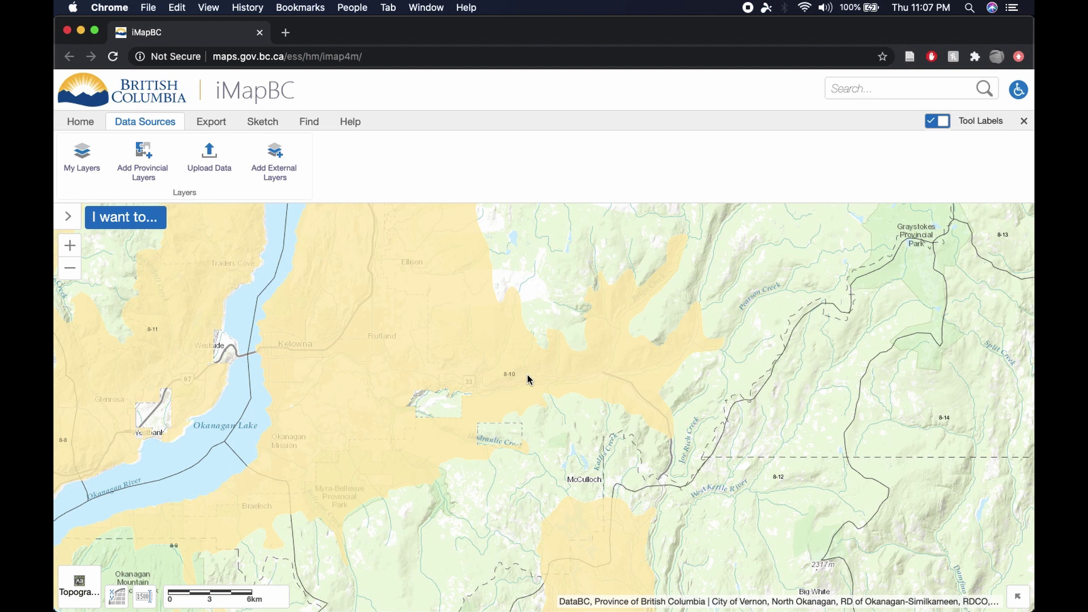
{"action": "left_click_drag", "start_coordinate": [329, 343], "coordinate": [493, 361]}
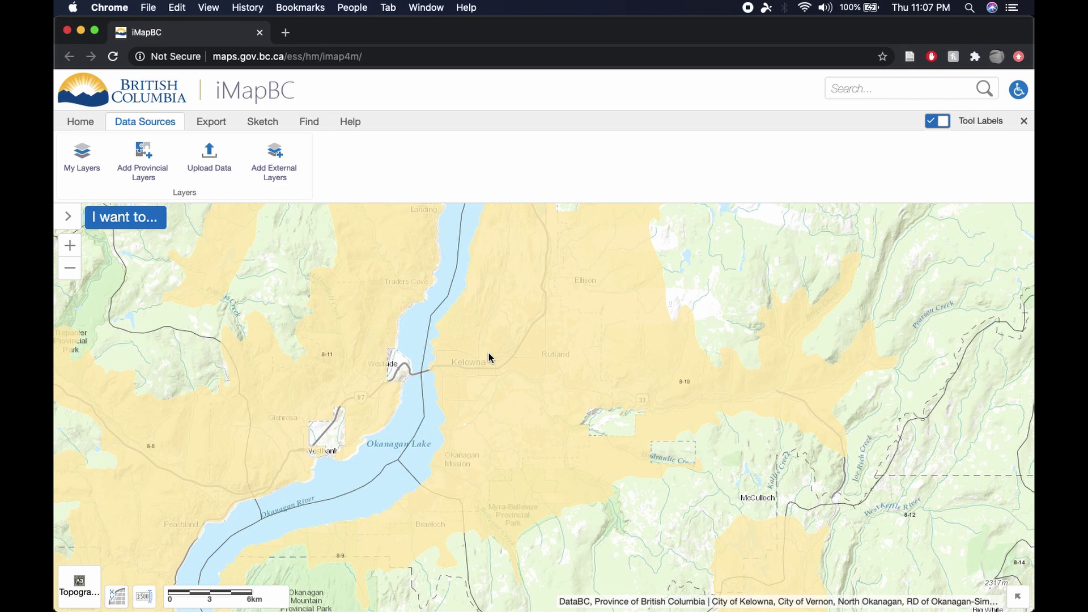
{"action": "left_click_drag", "start_coordinate": [531, 340], "coordinate": [526, 390]}
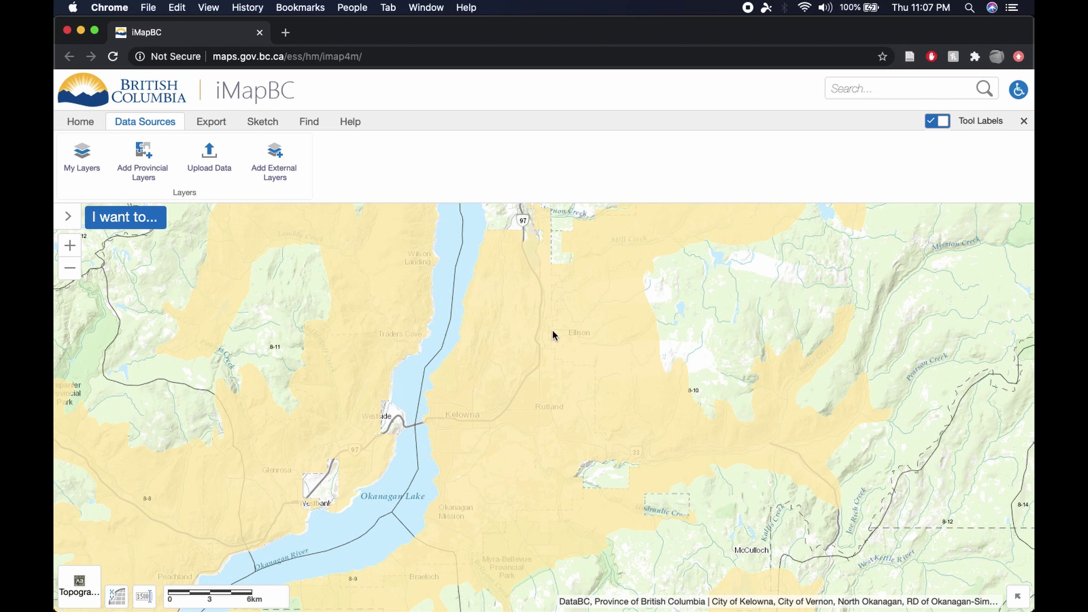
- Pan north along Okanagan Lake past Winfield, Oyama and Fintry, then back south to Kelowna
{"action": "left_click_drag", "start_coordinate": [401, 291], "coordinate": [486, 357]}
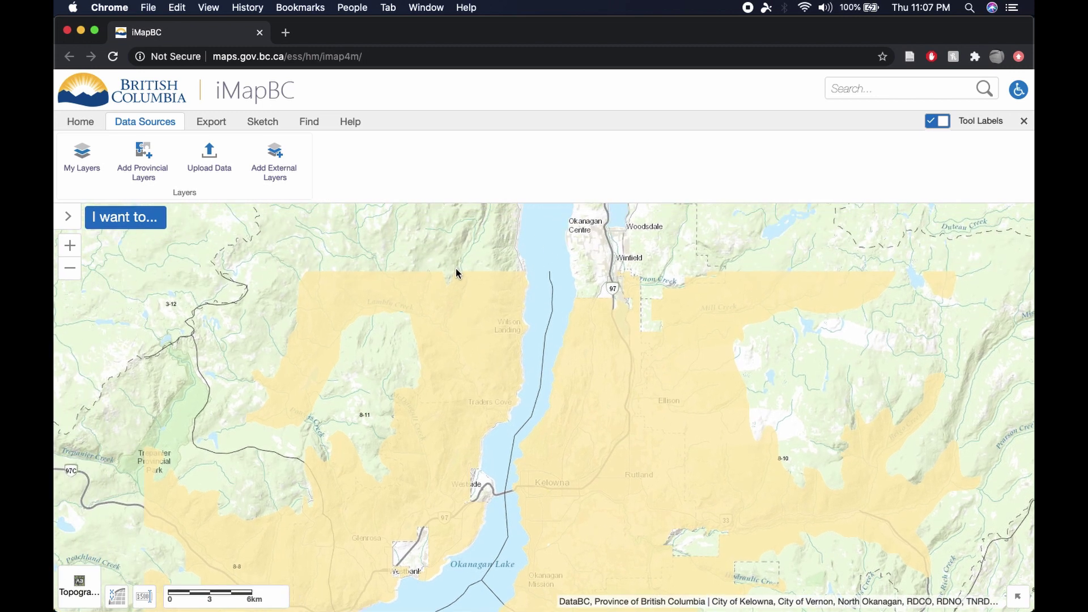
{"action": "left_click_drag", "start_coordinate": [456, 273], "coordinate": [457, 333]}
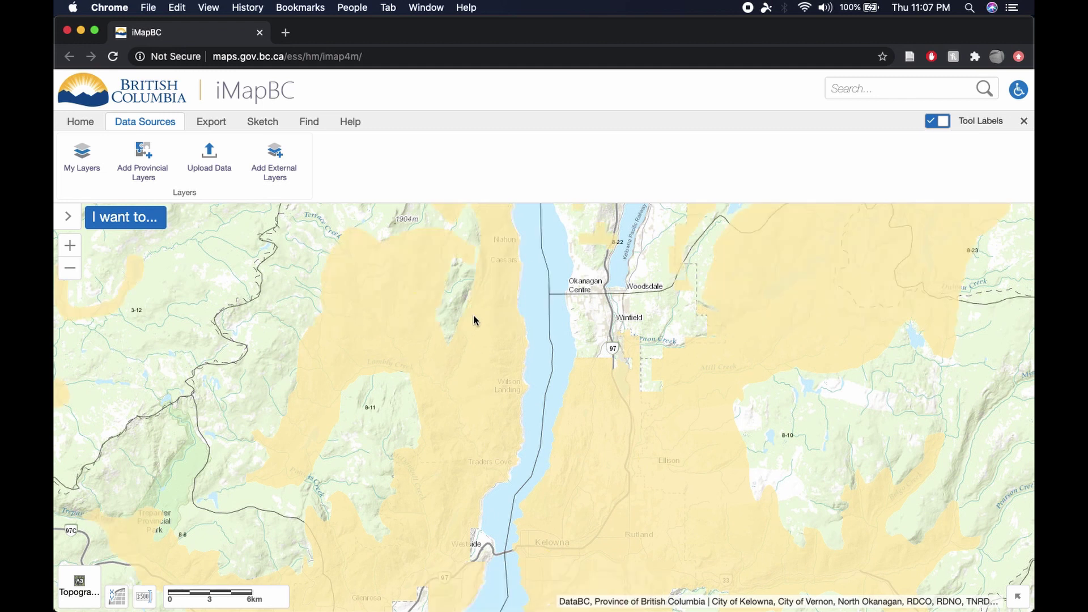
{"action": "left_click_drag", "start_coordinate": [486, 290], "coordinate": [481, 345]}
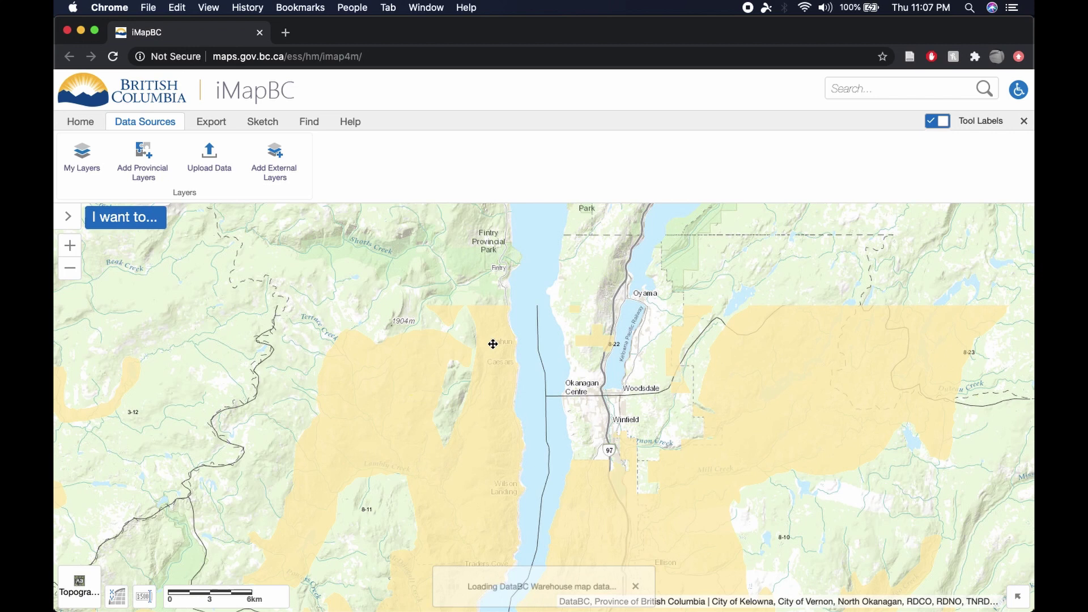
{"action": "left_click_drag", "start_coordinate": [492, 344], "coordinate": [492, 364]}
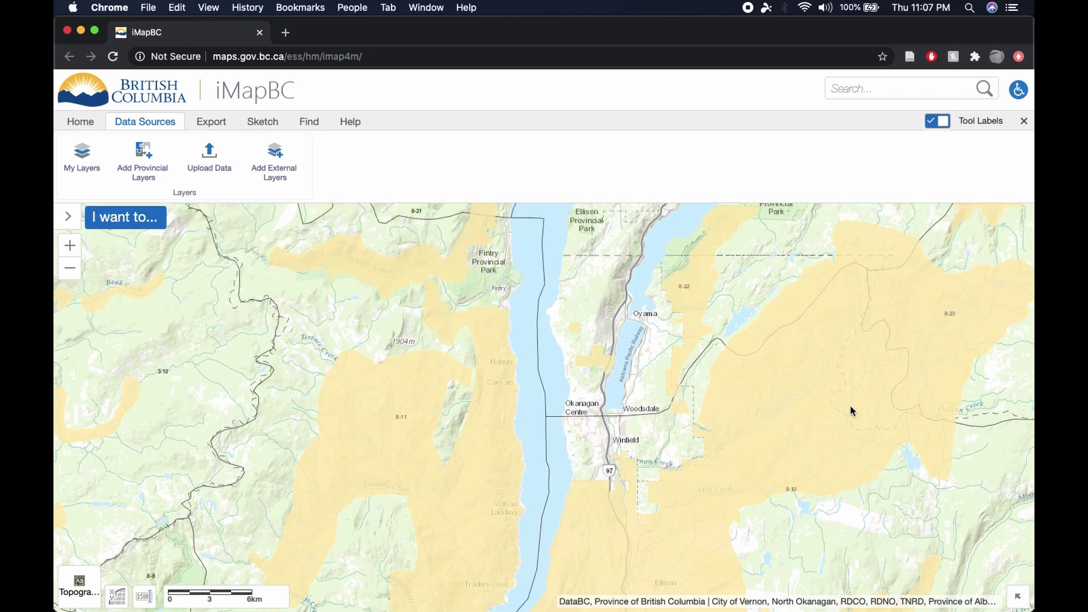
{"action": "left_click_drag", "start_coordinate": [850, 405], "coordinate": [753, 406]}
{"action": "left_click_drag", "start_coordinate": [804, 376], "coordinate": [764, 376]}
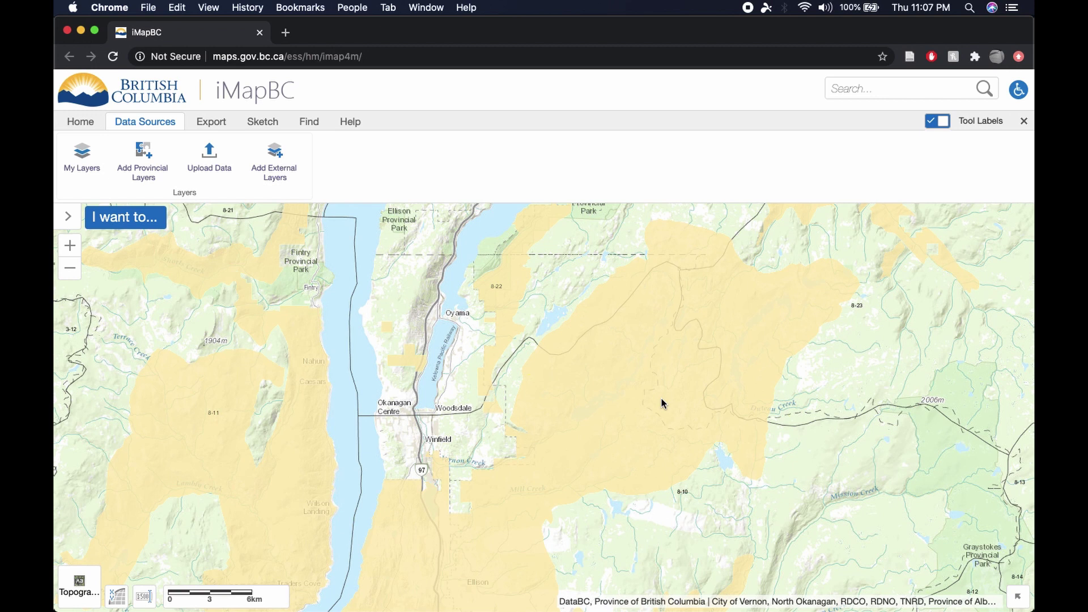
{"action": "left_click_drag", "start_coordinate": [484, 495], "coordinate": [570, 339]}
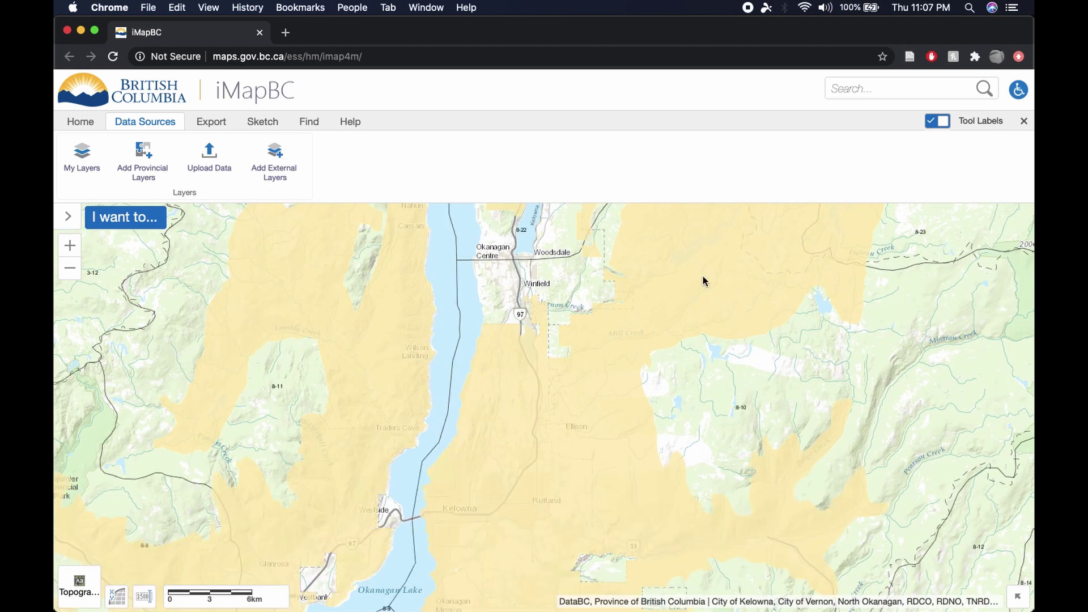
{"action": "left_click_drag", "start_coordinate": [634, 449], "coordinate": [637, 306]}
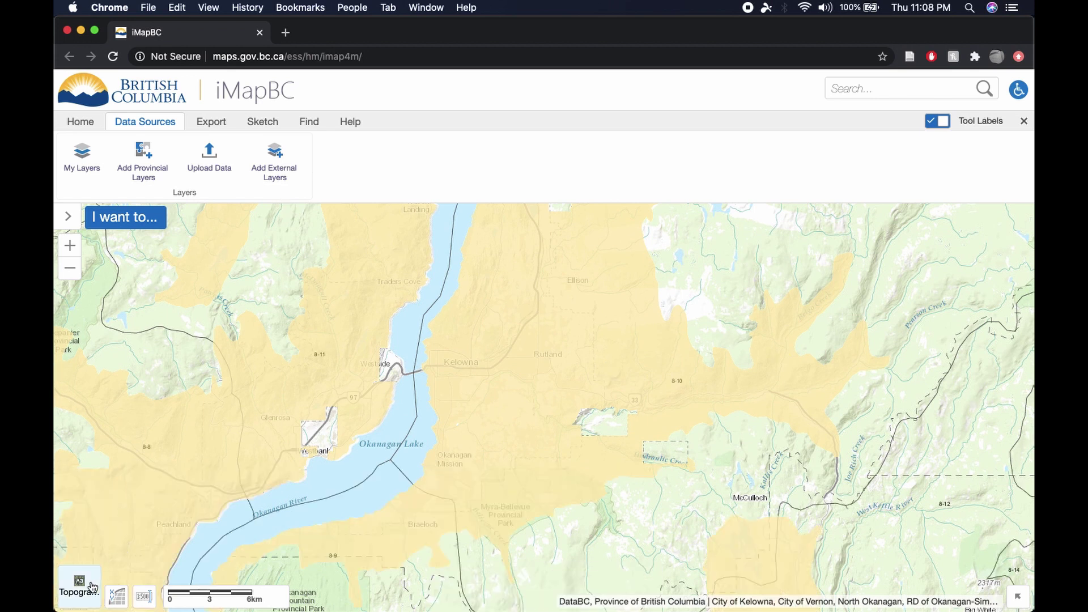
- Switch the basemap to Imagery and reopen the Add Provincial Layers catalogue
{"action": "mouse_move", "coordinate": [82, 589]}
{"action": "left_click", "coordinate": [211, 602]}
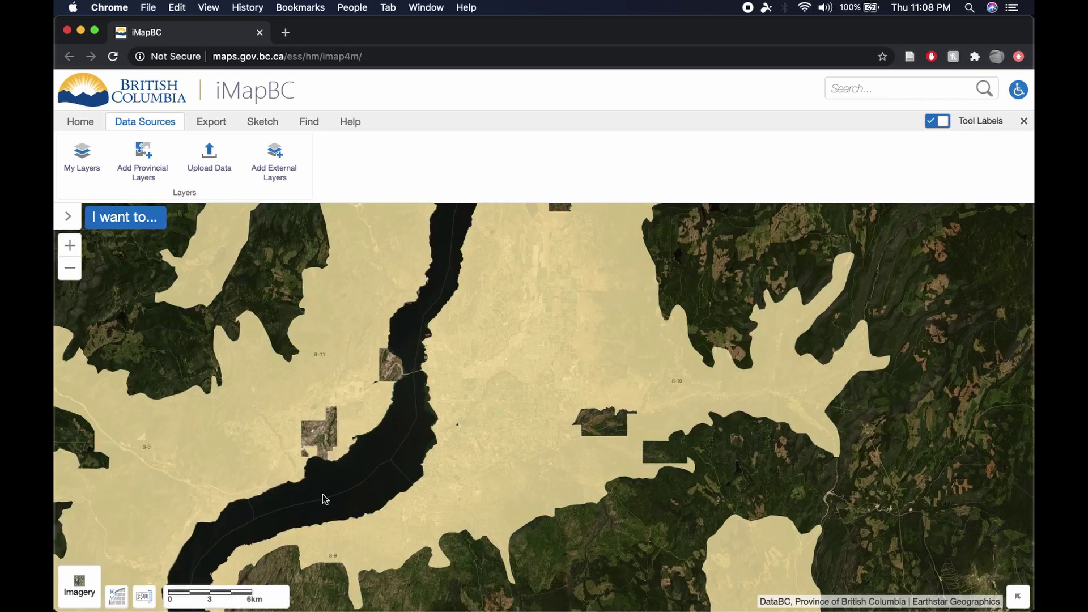
{"action": "left_click", "coordinate": [157, 160]}
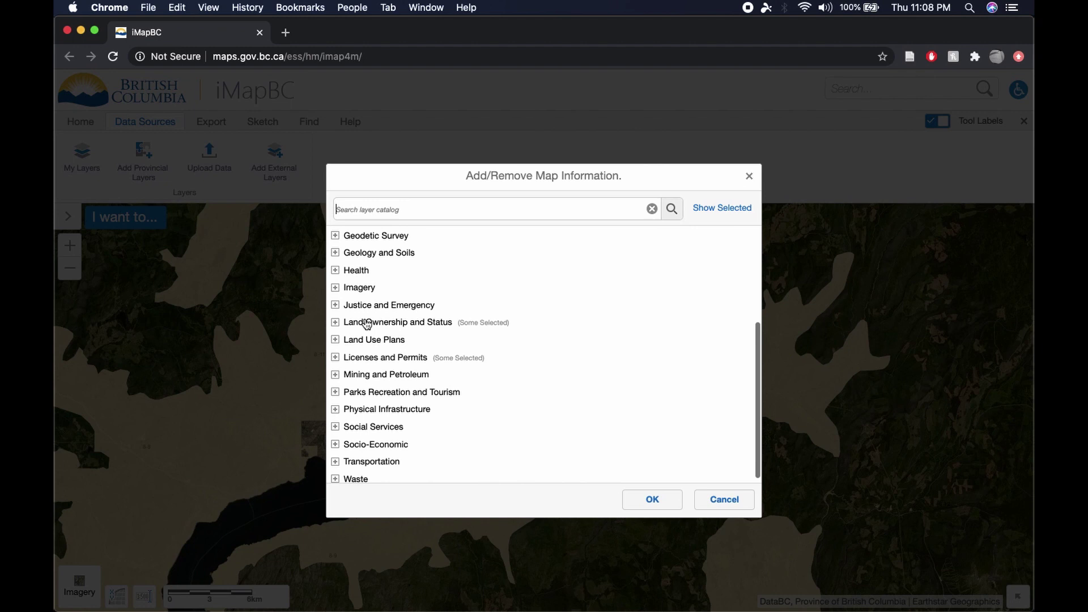
- Expand Fish Wildlife and Plant Species and scroll its layers to Wildlife Management Units
{"action": "scroll", "coordinate": [367, 322], "scroll_direction": "up", "scroll_amount": 3}
{"action": "left_click", "coordinate": [337, 294]}
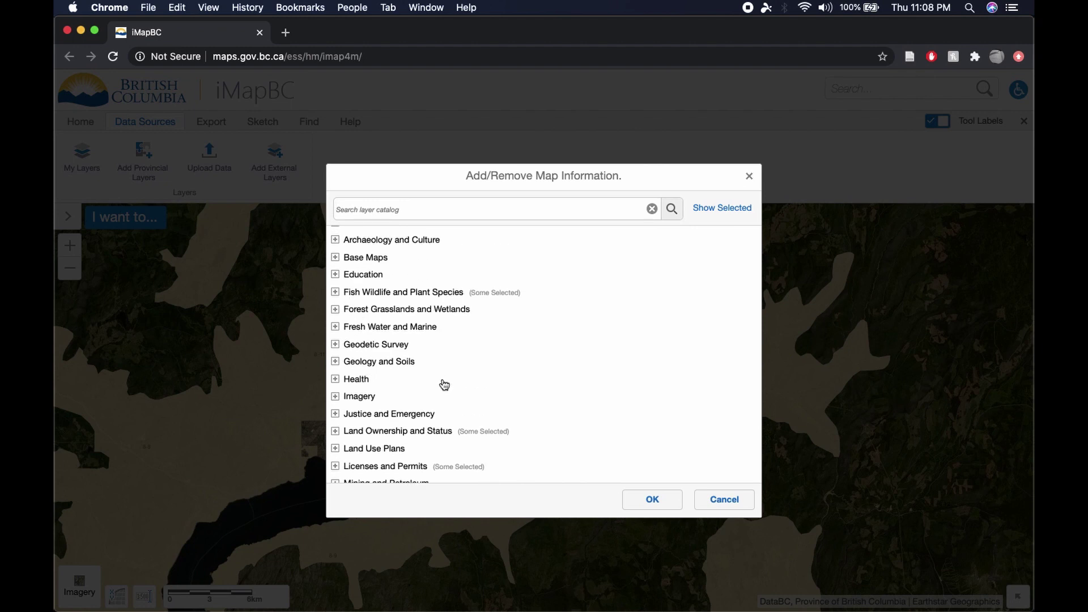
{"action": "scroll", "coordinate": [478, 441], "scroll_direction": "down", "scroll_amount": 15}
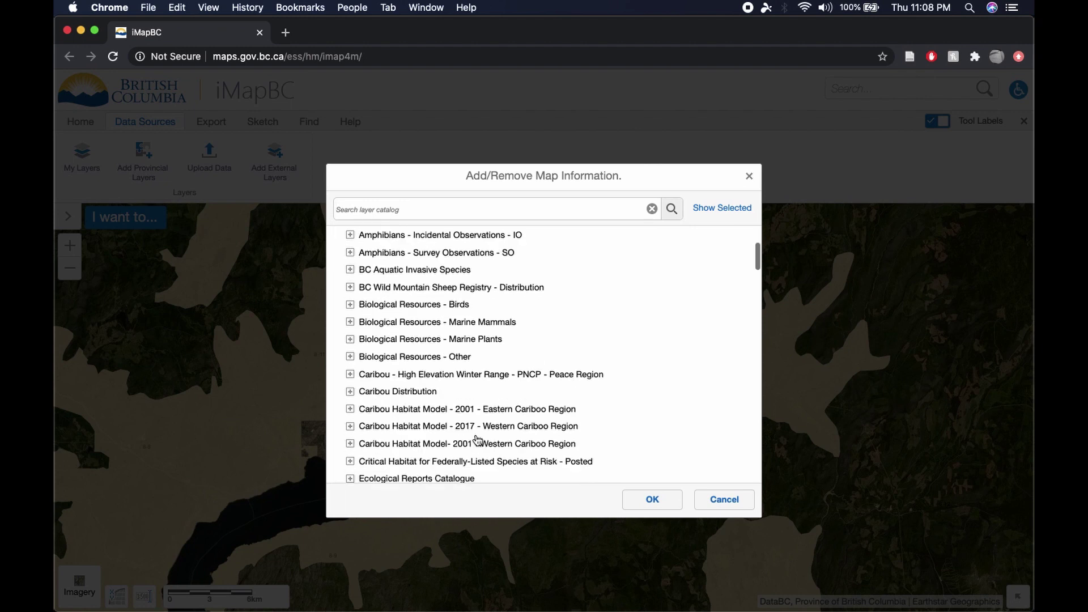
{"action": "scroll", "coordinate": [477, 441], "scroll_direction": "down", "scroll_amount": 15}
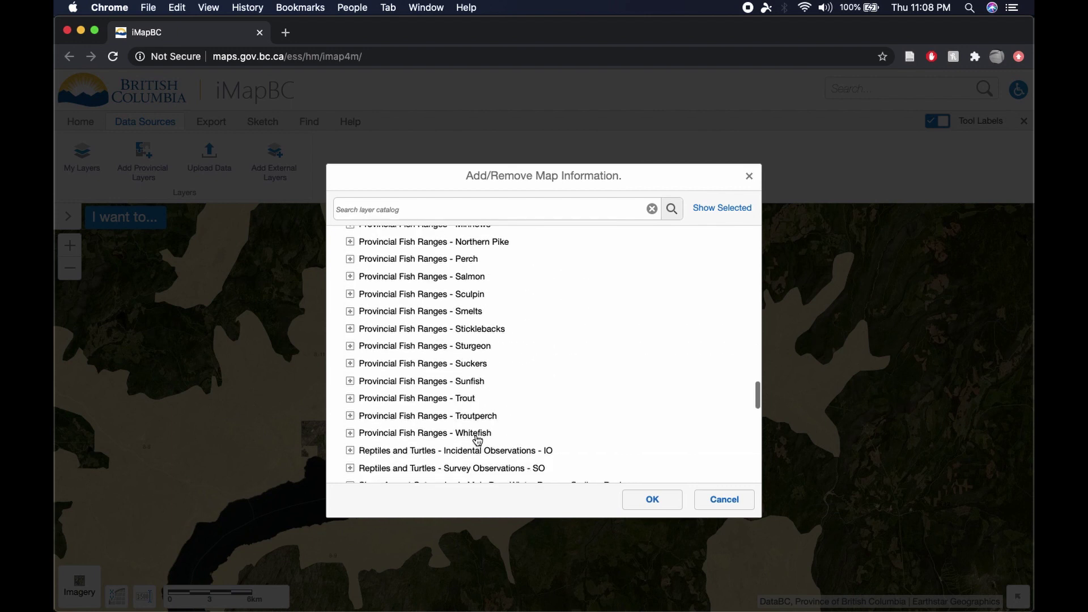
{"action": "scroll", "coordinate": [474, 434], "scroll_direction": "up", "scroll_amount": 1}
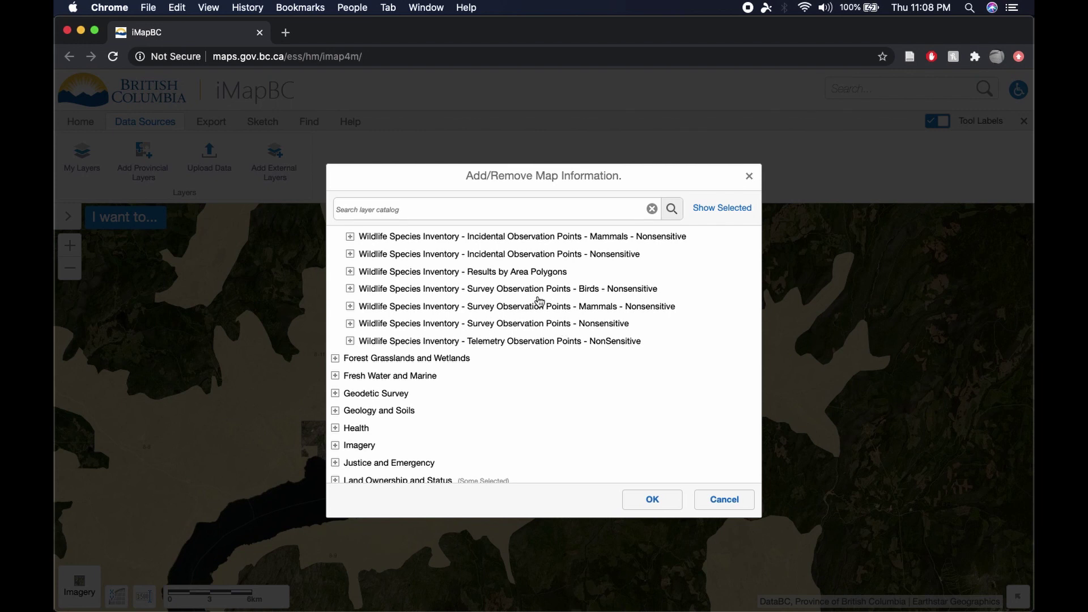
{"action": "scroll", "coordinate": [506, 305], "scroll_direction": "up", "scroll_amount": 3}
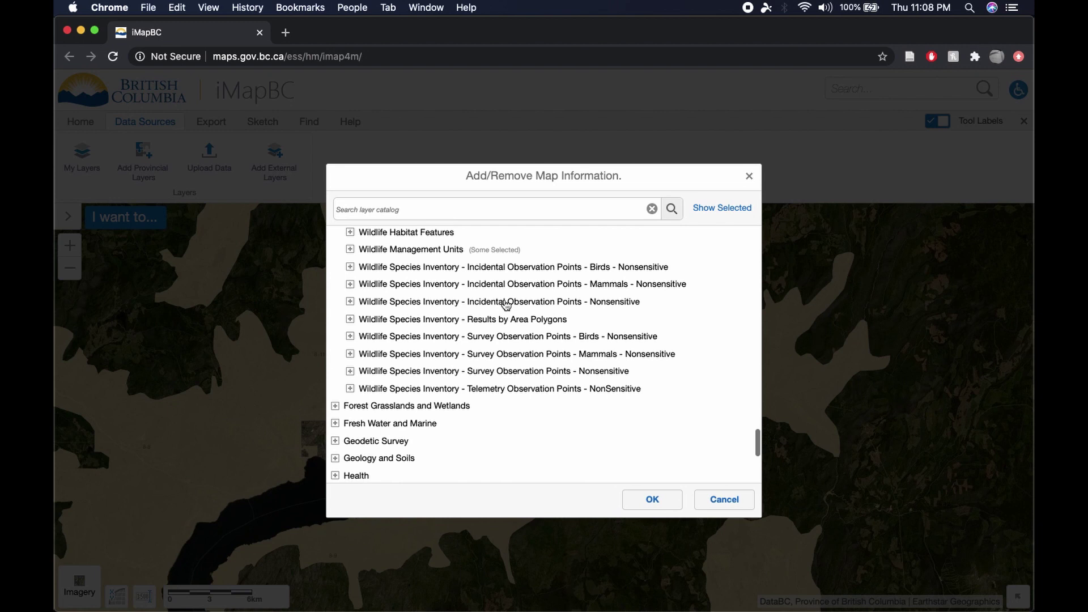